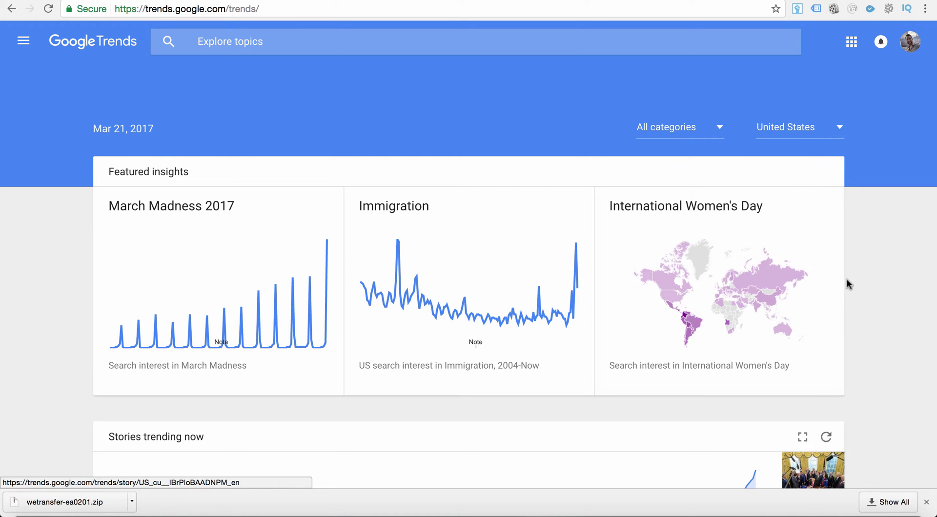
Browse the featured insights on the Google Trends home page from March Madness 2017 through to Black Lives Matter
{"action": "left_click", "coordinate": [844, 292]}
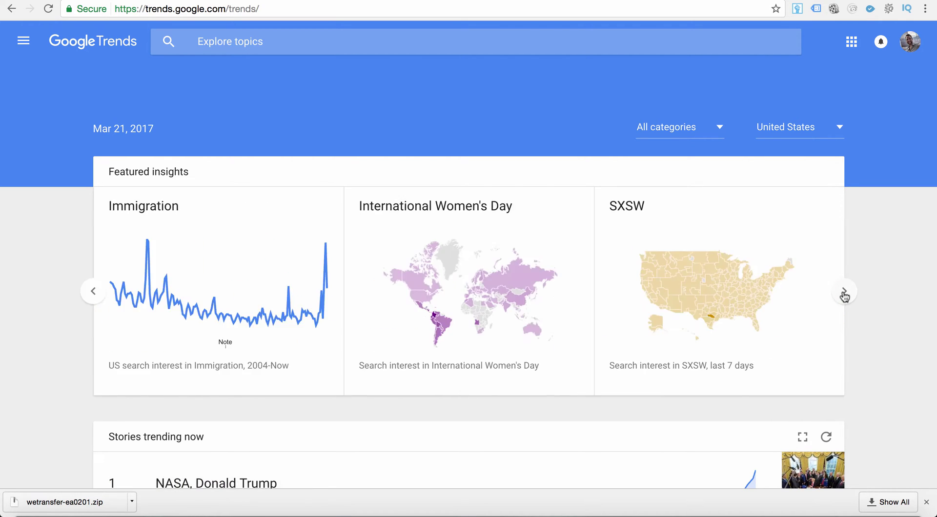
{"action": "left_click", "coordinate": [844, 294]}
{"action": "left_click", "coordinate": [843, 294]}
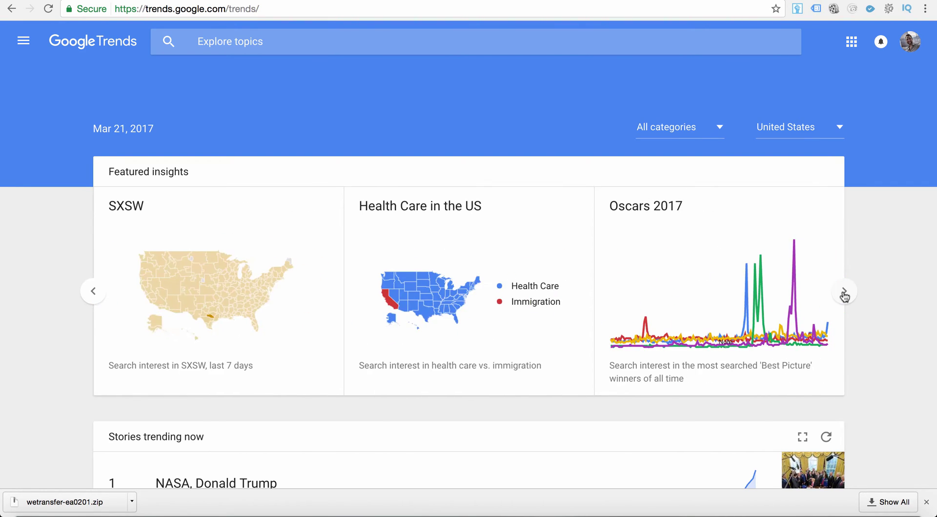
{"action": "left_click", "coordinate": [843, 294]}
{"action": "left_click", "coordinate": [843, 294]}
{"action": "left_click", "coordinate": [844, 294]}
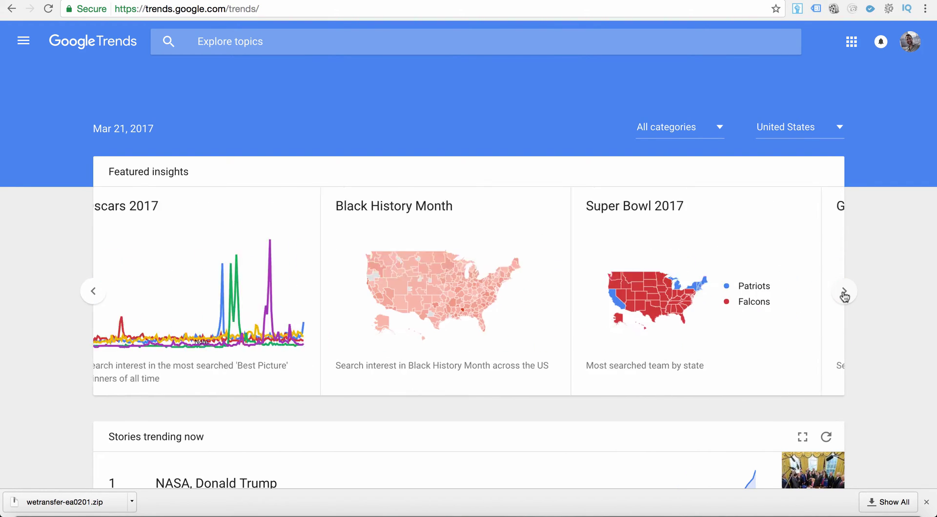
{"action": "left_click", "coordinate": [843, 294]}
{"action": "left_click", "coordinate": [843, 294]}
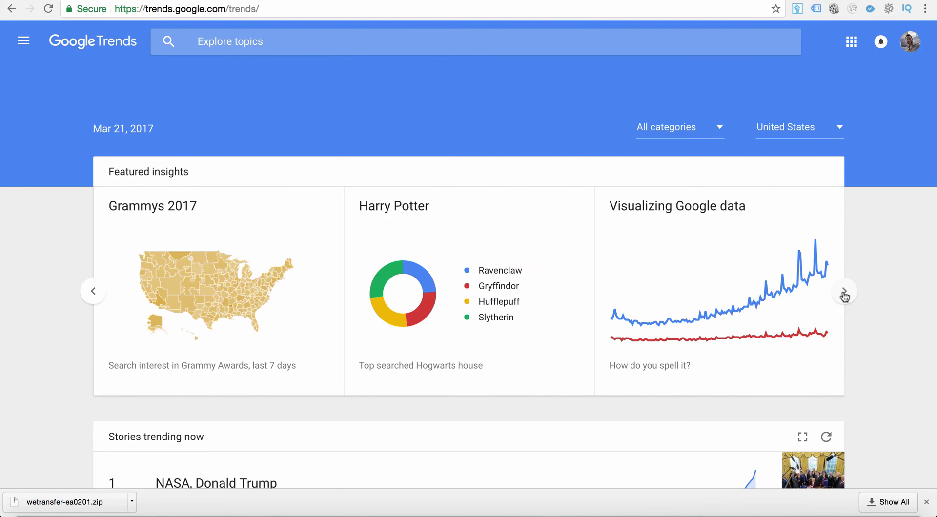
{"action": "left_click", "coordinate": [844, 293]}
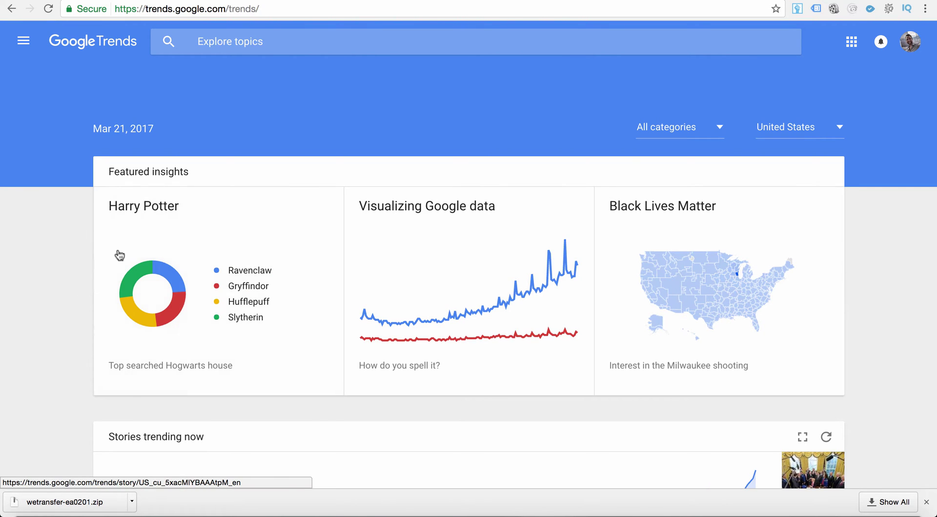
Look through the ranked list of stories trending now in the United States across all categories
{"action": "scroll", "coordinate": [207, 251], "scroll_direction": "down", "scroll_amount": 3}
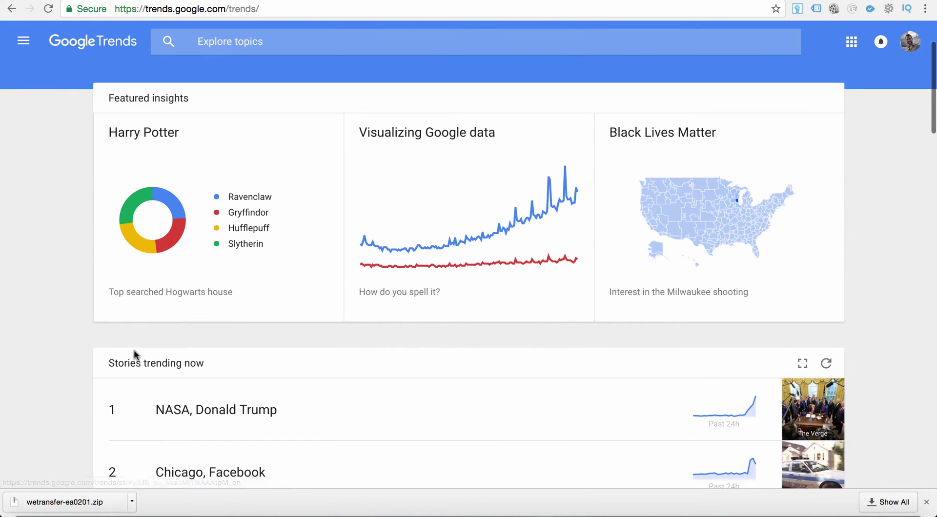
{"action": "scroll", "coordinate": [163, 330], "scroll_direction": "down", "scroll_amount": 2}
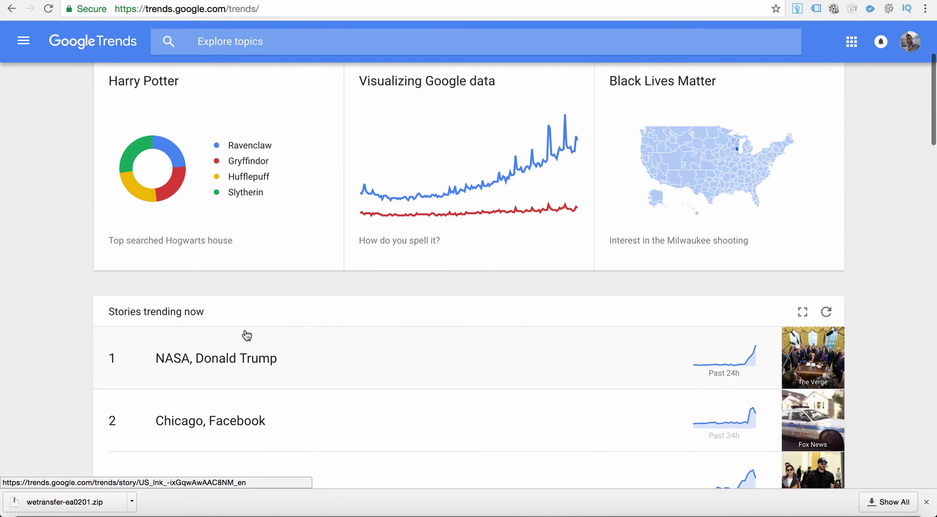
{"action": "scroll", "coordinate": [246, 333], "scroll_direction": "down", "scroll_amount": 3}
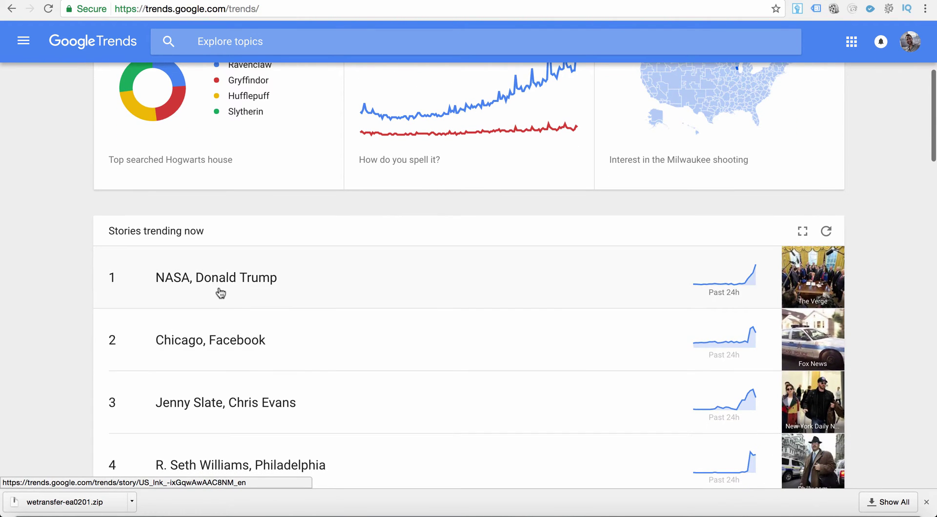
{"action": "scroll", "coordinate": [272, 316], "scroll_direction": "down", "scroll_amount": 3}
{"action": "scroll", "coordinate": [273, 315], "scroll_direction": "down", "scroll_amount": 1}
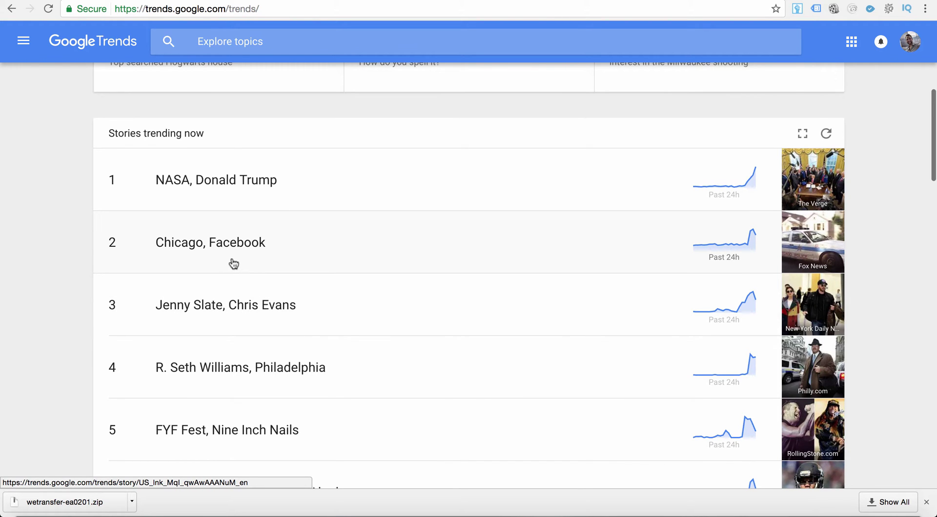
{"action": "scroll", "coordinate": [302, 320], "scroll_direction": "down", "scroll_amount": 3}
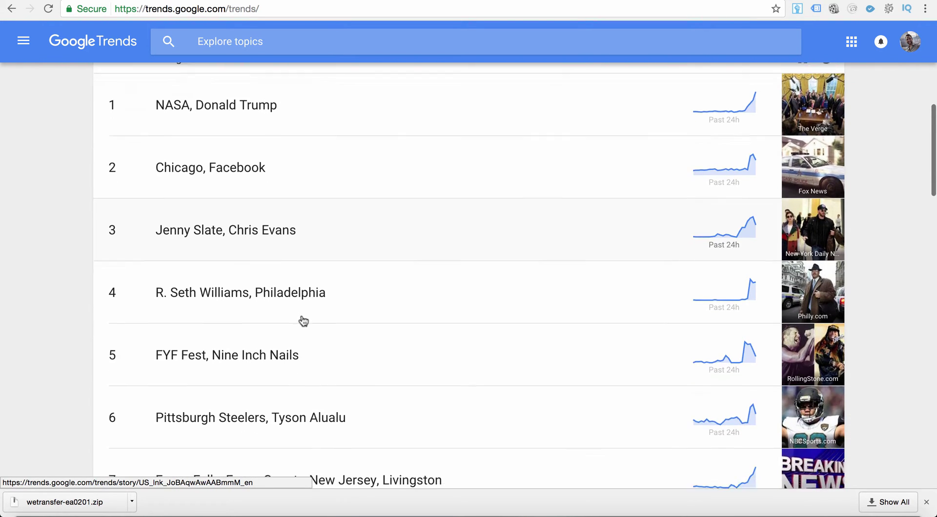
{"action": "scroll", "coordinate": [303, 320], "scroll_direction": "down", "scroll_amount": 5}
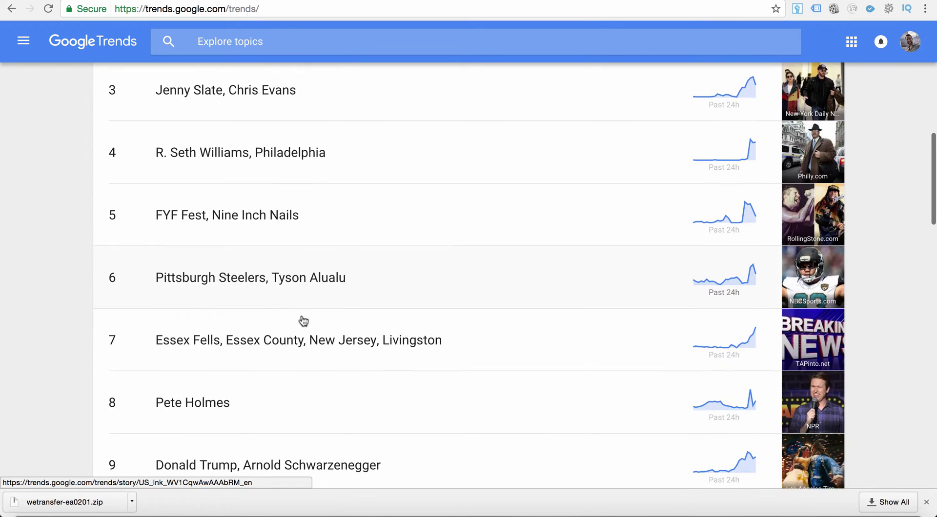
{"action": "scroll", "coordinate": [303, 320], "scroll_direction": "down", "scroll_amount": 2}
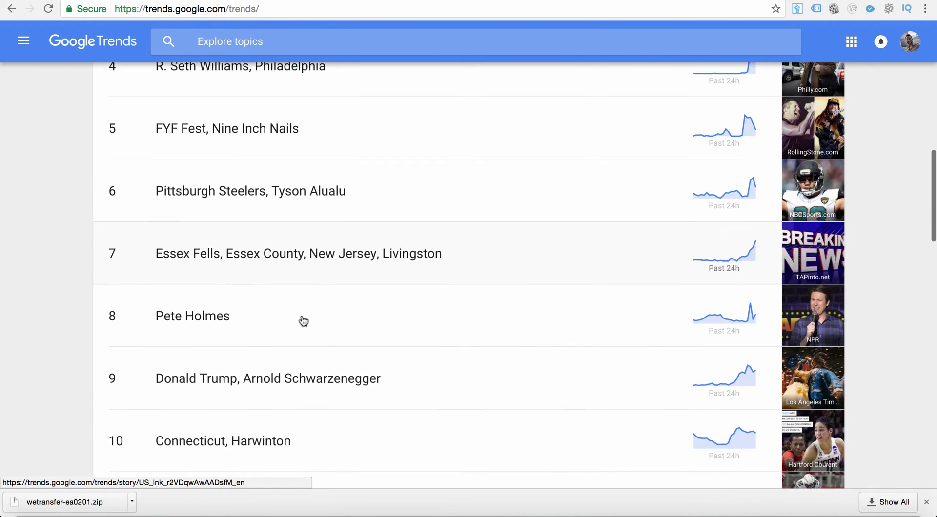
{"action": "scroll", "coordinate": [303, 320], "scroll_direction": "down", "scroll_amount": 8}
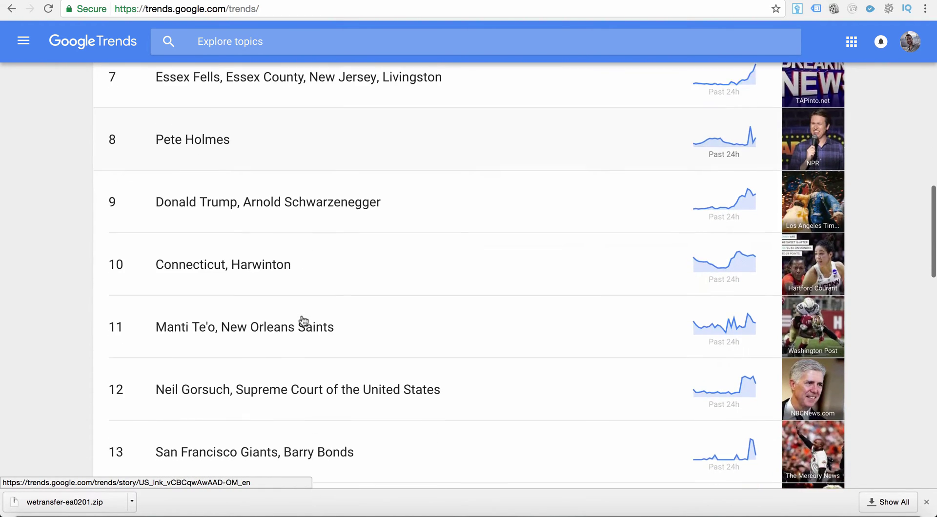
{"action": "scroll", "coordinate": [303, 320], "scroll_direction": "down", "scroll_amount": 16}
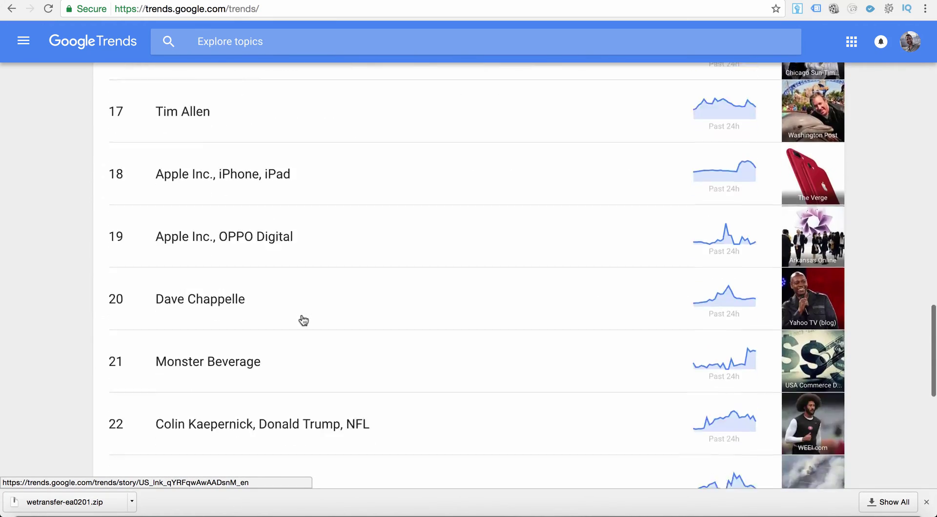
{"action": "scroll", "coordinate": [303, 320], "scroll_direction": "down", "scroll_amount": 16}
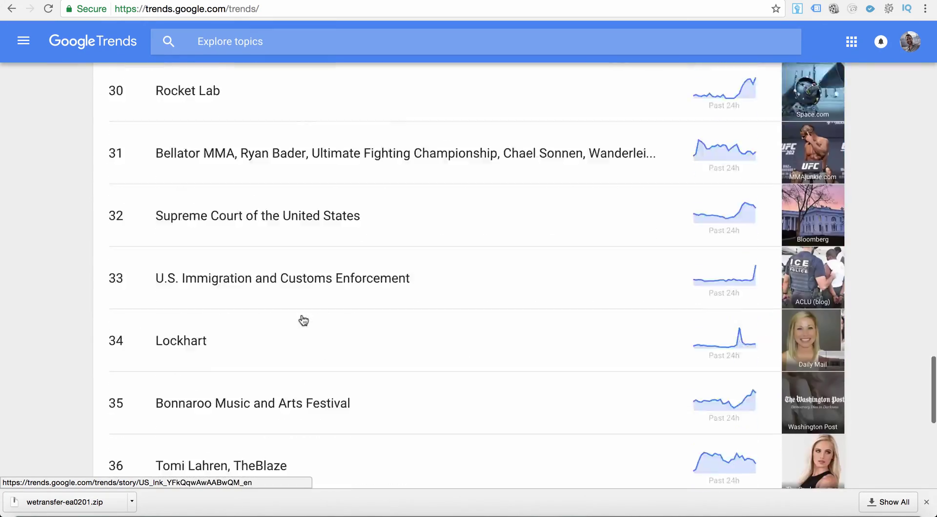
{"action": "scroll", "coordinate": [303, 320], "scroll_direction": "down", "scroll_amount": 20}
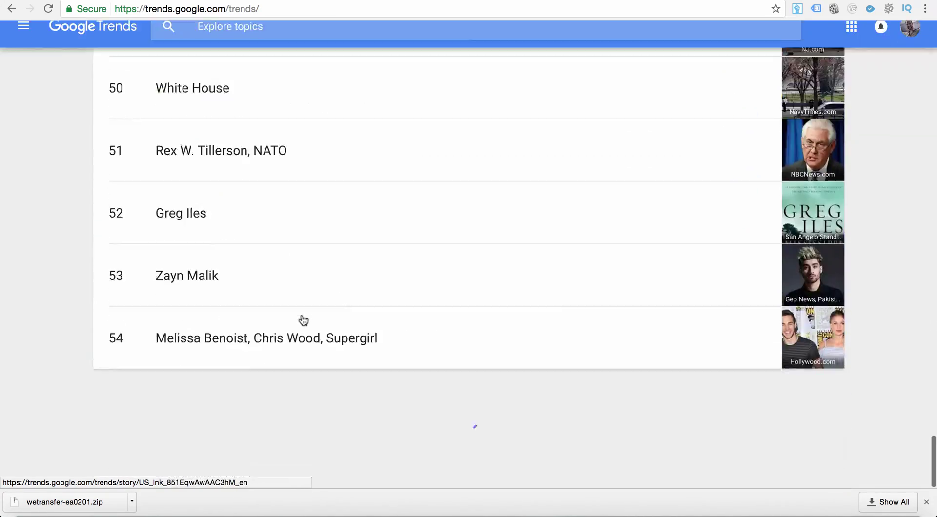
{"action": "scroll", "coordinate": [303, 320], "scroll_direction": "down", "scroll_amount": 20}
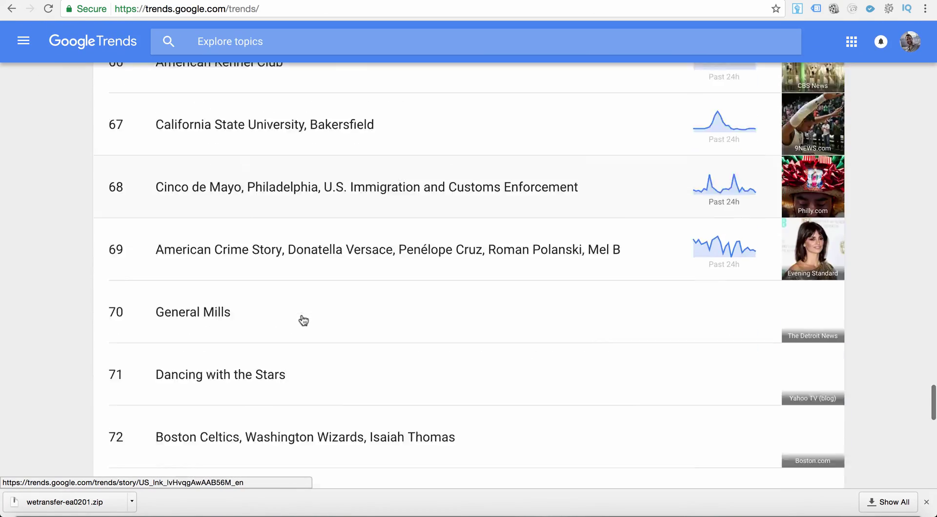
{"action": "scroll", "coordinate": [303, 320], "scroll_direction": "down", "scroll_amount": 17}
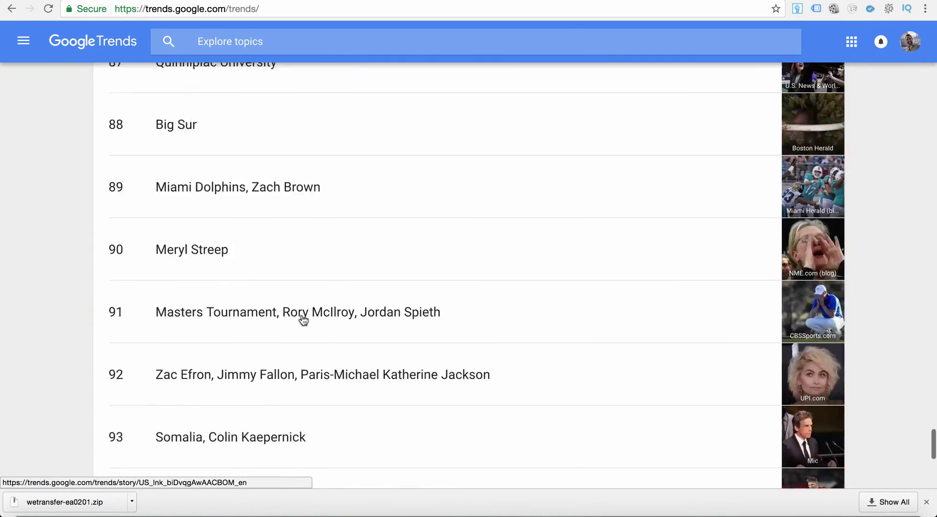
{"action": "scroll", "coordinate": [302, 320], "scroll_direction": "down", "scroll_amount": 13}
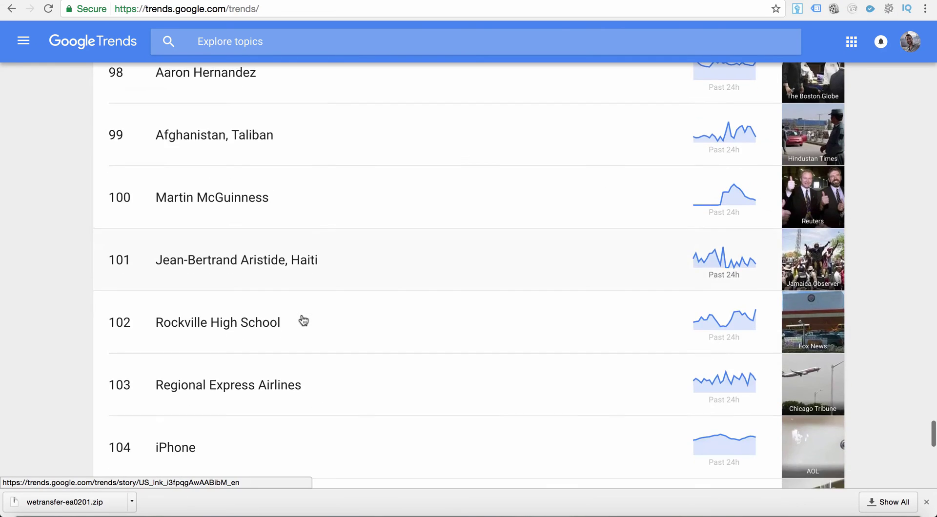
Open the iPhone trending story to review its relevant articles and interest-over-time chart, and return to the Trends home page
{"action": "scroll", "coordinate": [303, 320], "scroll_direction": "up", "scroll_amount": 4}
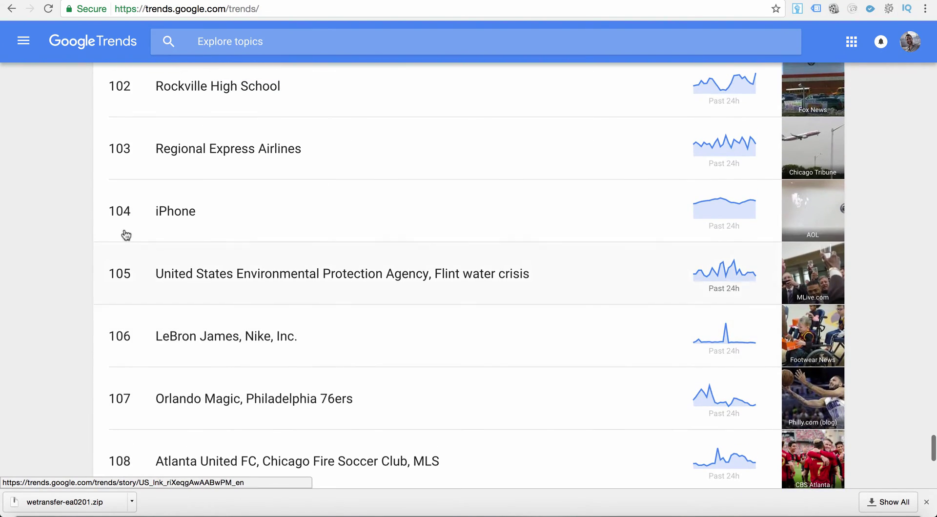
{"action": "left_click", "coordinate": [173, 215]}
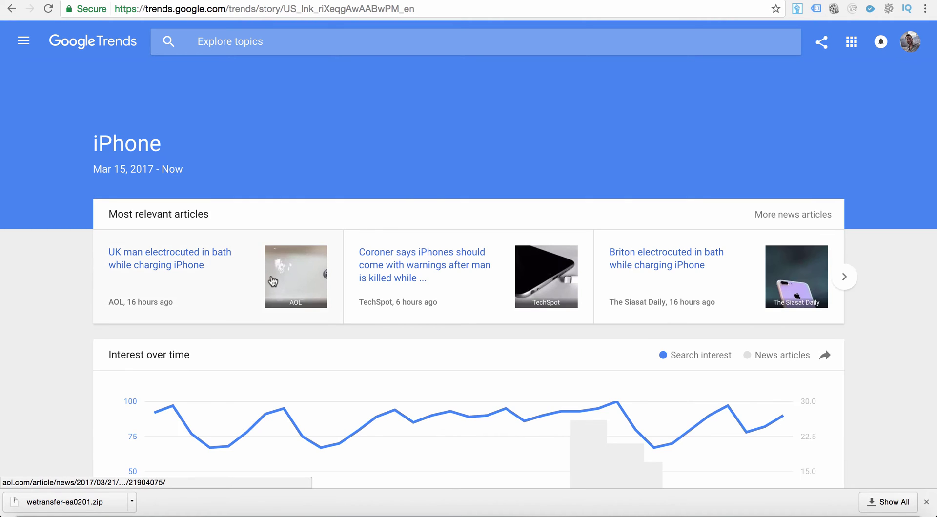
{"action": "scroll", "coordinate": [271, 280], "scroll_direction": "down", "scroll_amount": 1}
{"action": "scroll", "coordinate": [271, 279], "scroll_direction": "down", "scroll_amount": 1}
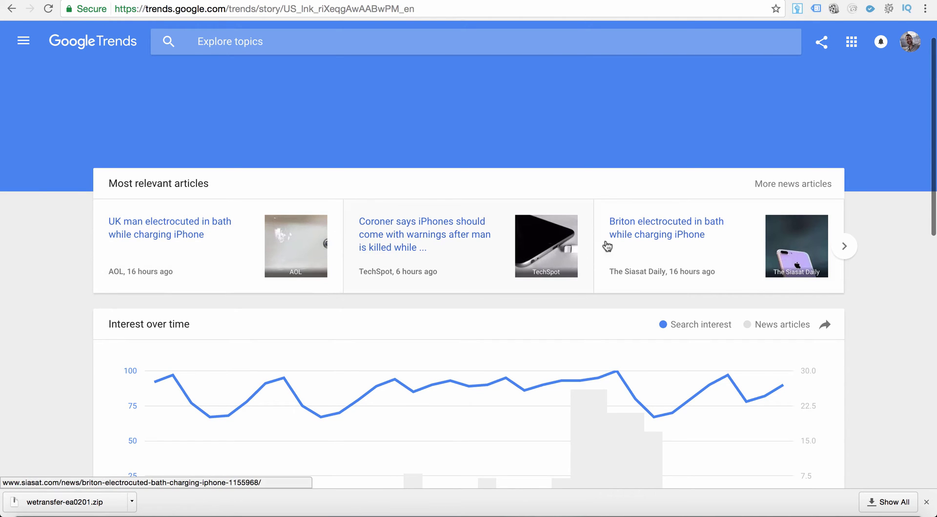
{"action": "scroll", "coordinate": [418, 385], "scroll_direction": "down", "scroll_amount": 3}
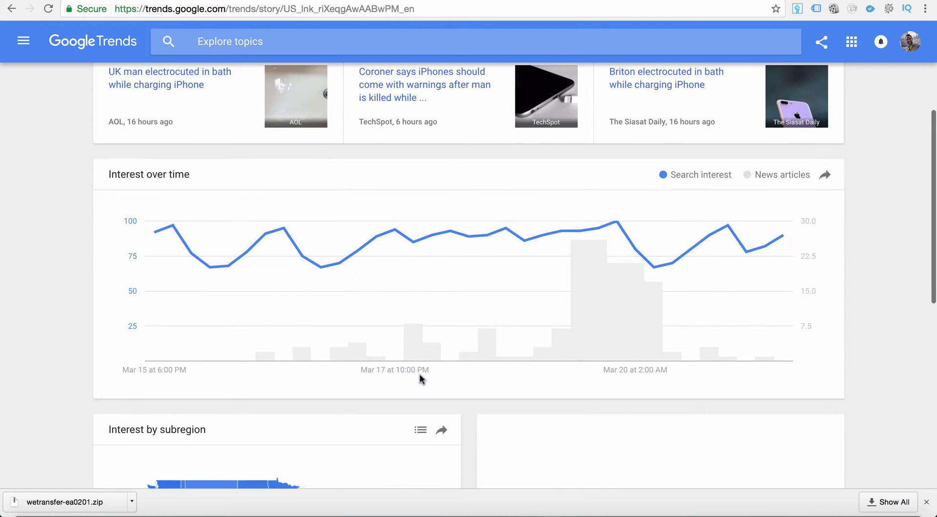
{"action": "scroll", "coordinate": [419, 378], "scroll_direction": "up", "scroll_amount": 2}
{"action": "scroll", "coordinate": [421, 380], "scroll_direction": "up", "scroll_amount": 1}
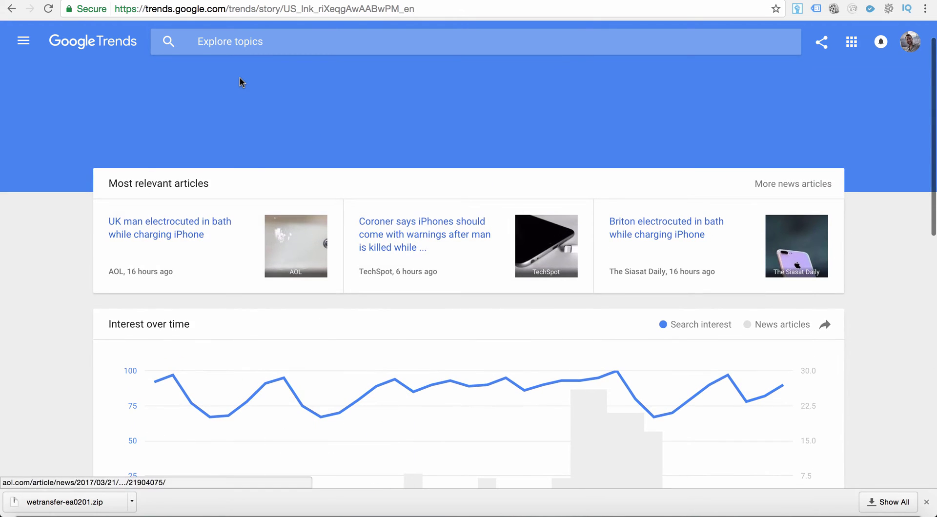
{"action": "scroll", "coordinate": [241, 81], "scroll_direction": "up", "scroll_amount": 1}
{"action": "left_click", "coordinate": [10, 9]}
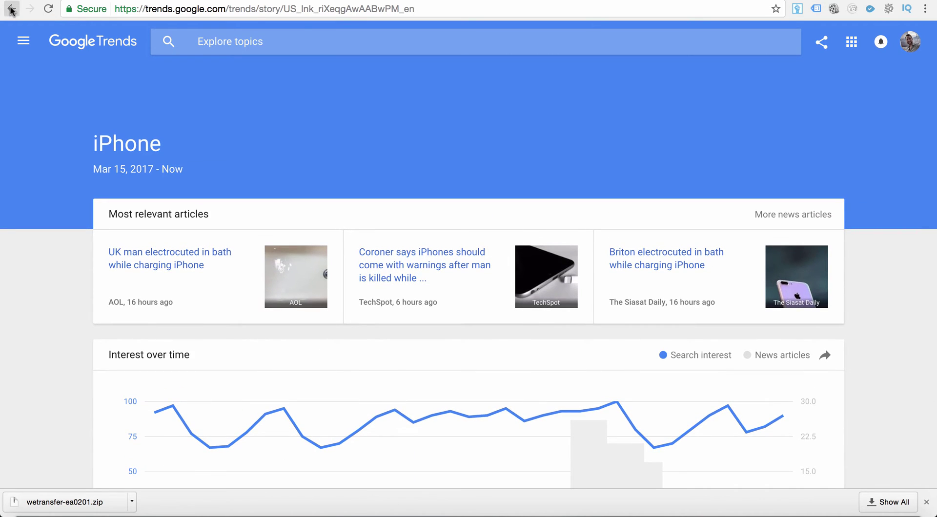
{"action": "scroll", "coordinate": [302, 162], "scroll_direction": "up", "scroll_amount": 12}
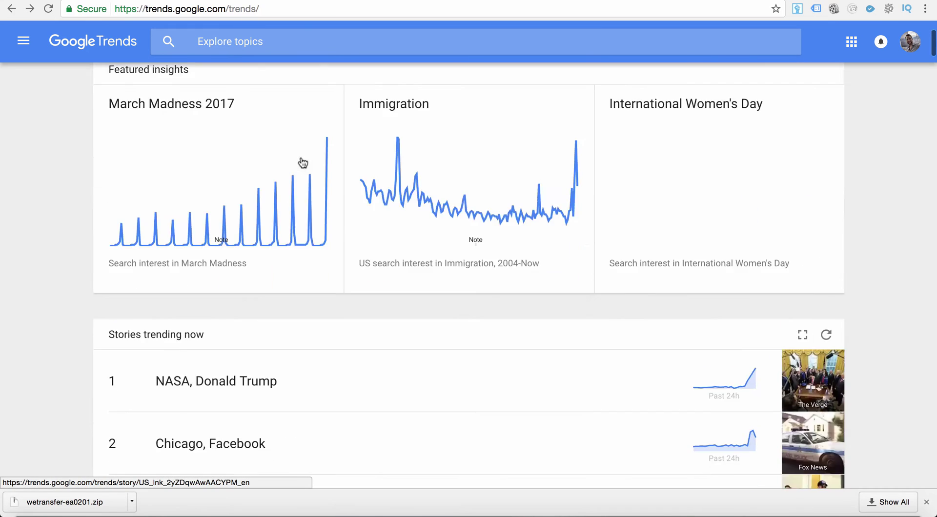
Search the Trends topics for "diet", look through the suggestions, and open the Paleolithic diet topic
{"action": "left_click", "coordinate": [286, 44]}
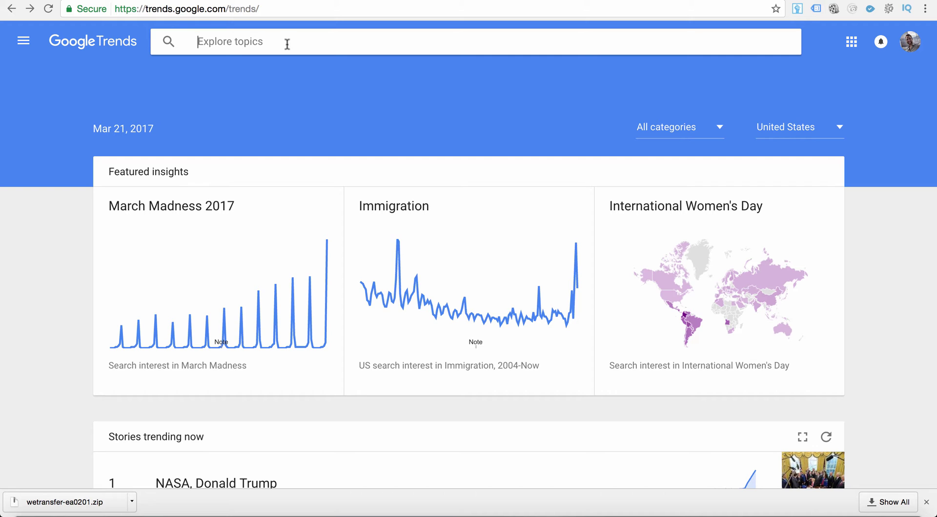
{"action": "type", "text": "diet"}
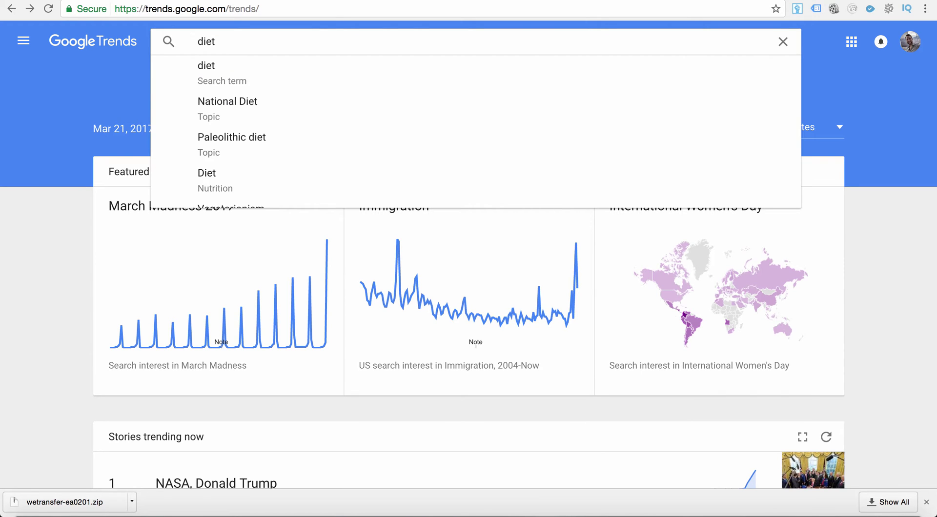
{"action": "scroll", "coordinate": [263, 115], "scroll_direction": "down", "scroll_amount": 2}
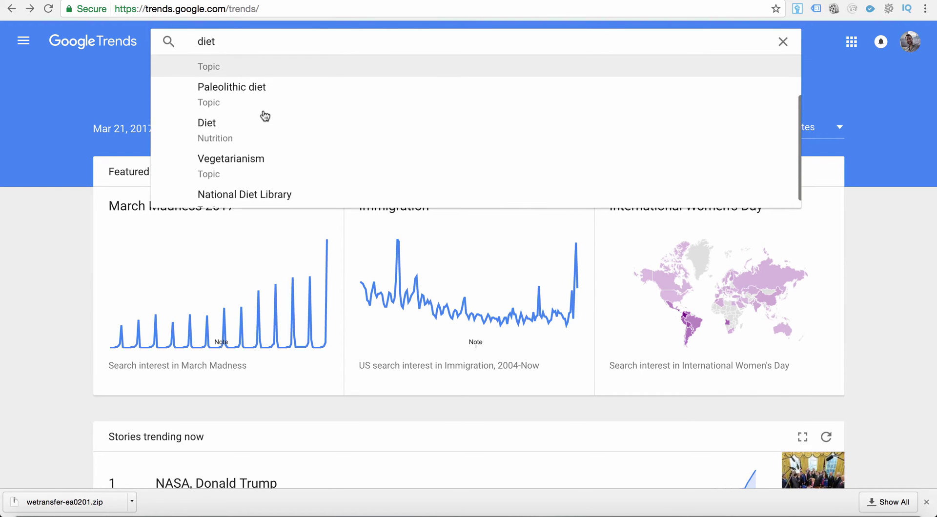
{"action": "scroll", "coordinate": [263, 115], "scroll_direction": "up", "scroll_amount": 1}
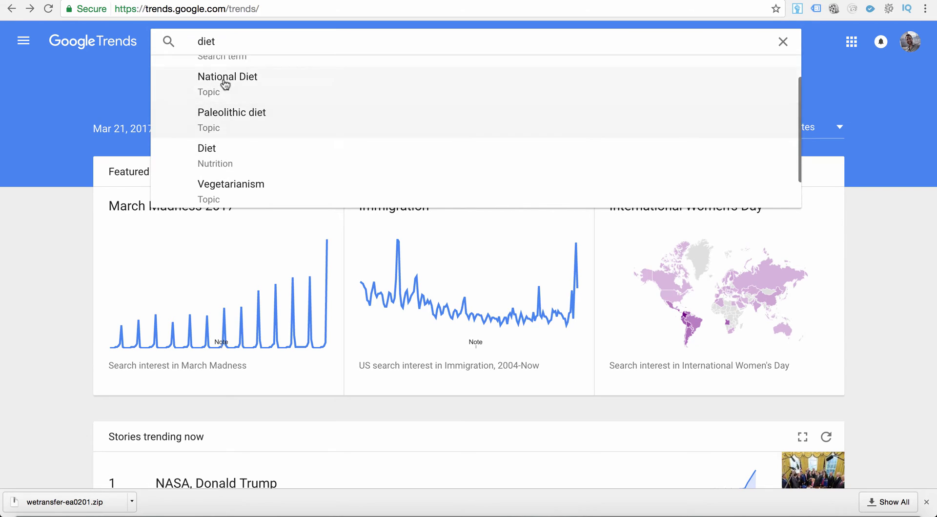
{"action": "scroll", "coordinate": [236, 90], "scroll_direction": "up", "scroll_amount": 1}
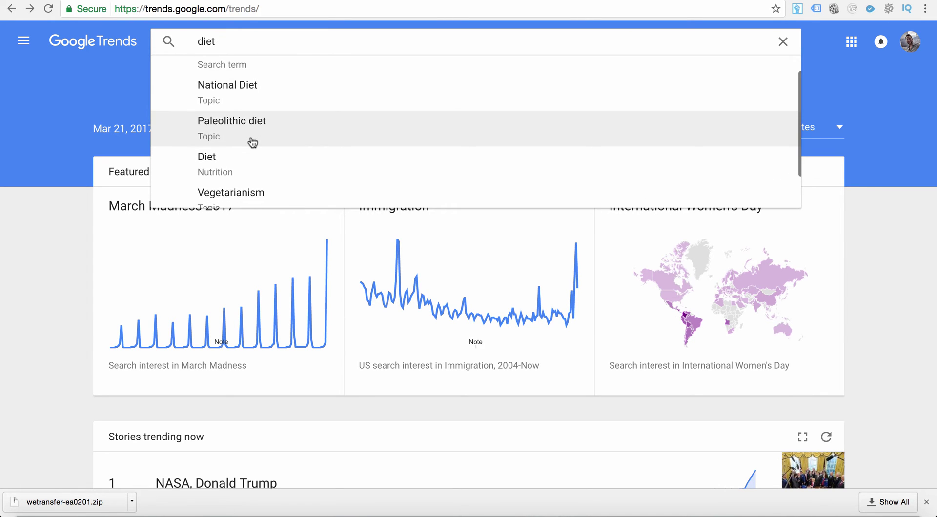
{"action": "scroll", "coordinate": [251, 142], "scroll_direction": "down", "scroll_amount": 2}
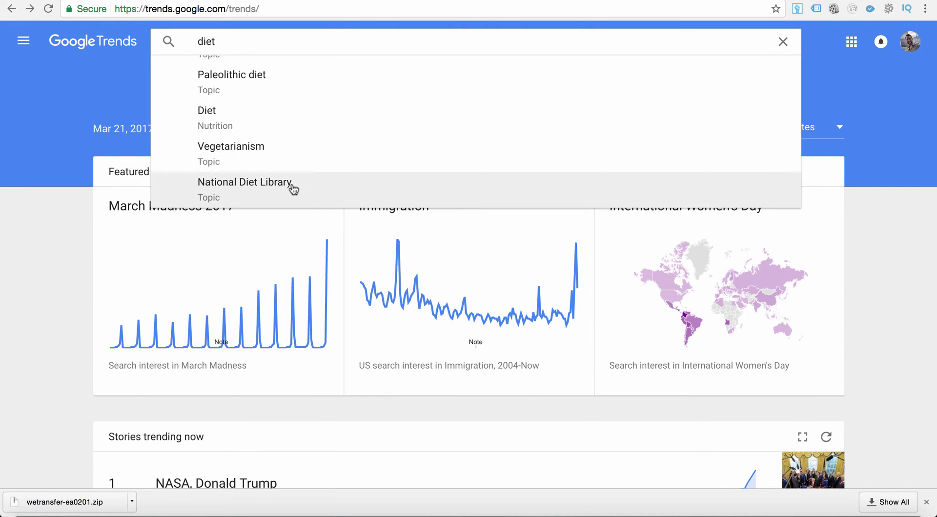
{"action": "scroll", "coordinate": [301, 163], "scroll_direction": "up", "scroll_amount": 1}
{"action": "scroll", "coordinate": [302, 165], "scroll_direction": "up", "scroll_amount": 1}
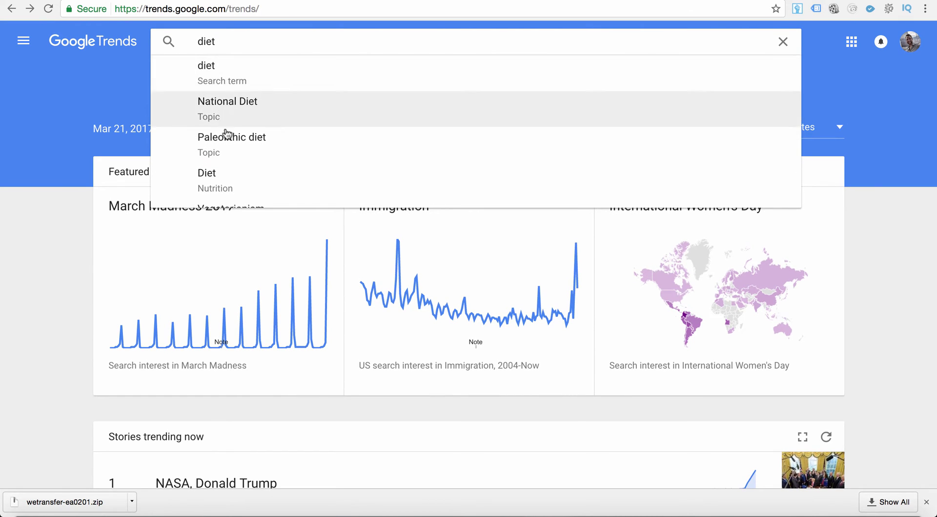
{"action": "scroll", "coordinate": [232, 145], "scroll_direction": "down", "scroll_amount": 1}
{"action": "scroll", "coordinate": [231, 146], "scroll_direction": "down", "scroll_amount": 1}
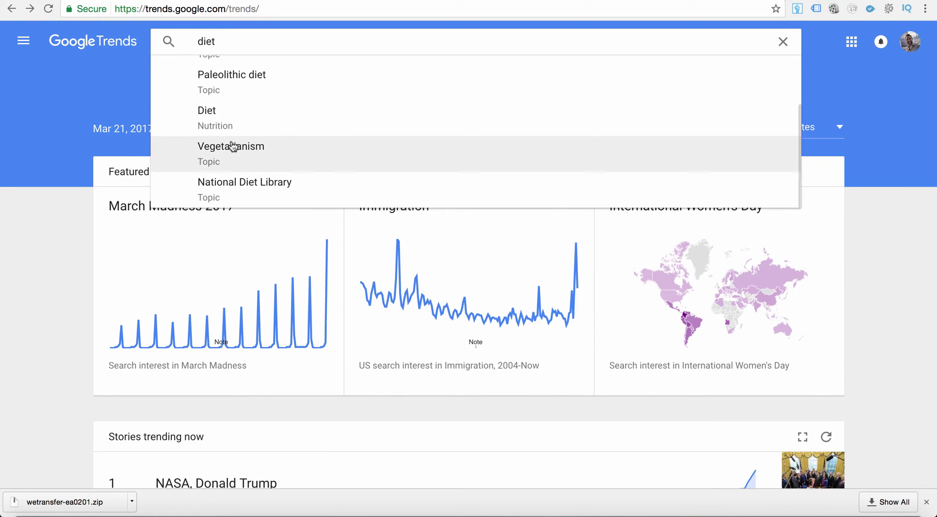
{"action": "scroll", "coordinate": [244, 122], "scroll_direction": "up", "scroll_amount": 2}
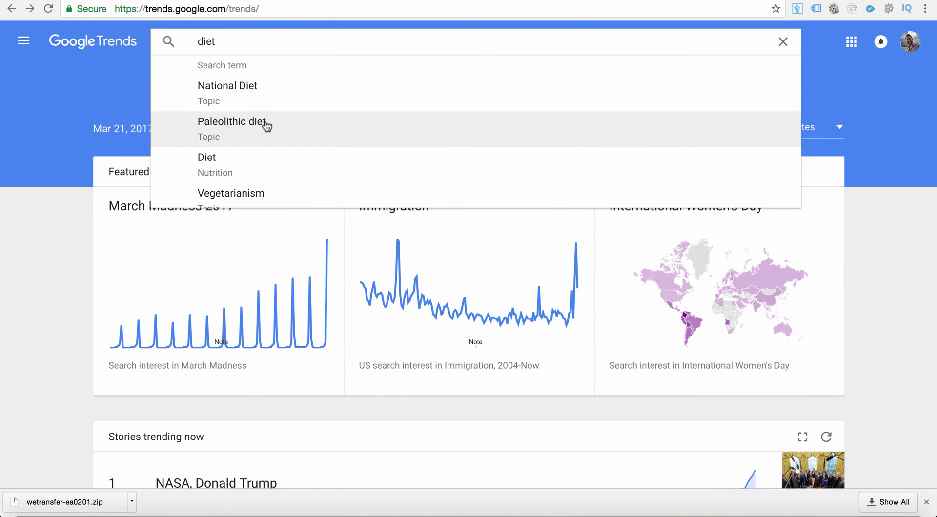
{"action": "left_click", "coordinate": [266, 125]}
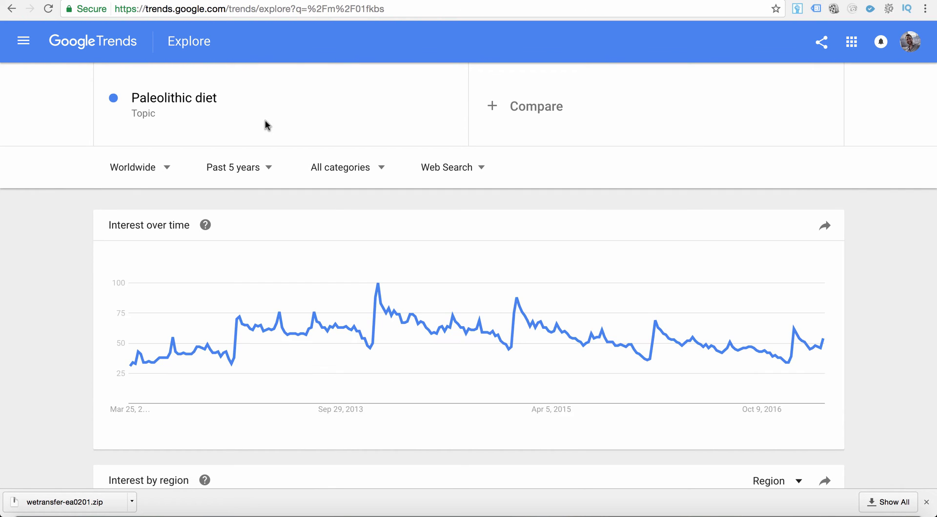
Look over the time range options available for the Paleolithic diet trend, without choosing another range
{"action": "mouse_move", "coordinate": [222, 320]}
{"action": "left_click", "coordinate": [266, 171]}
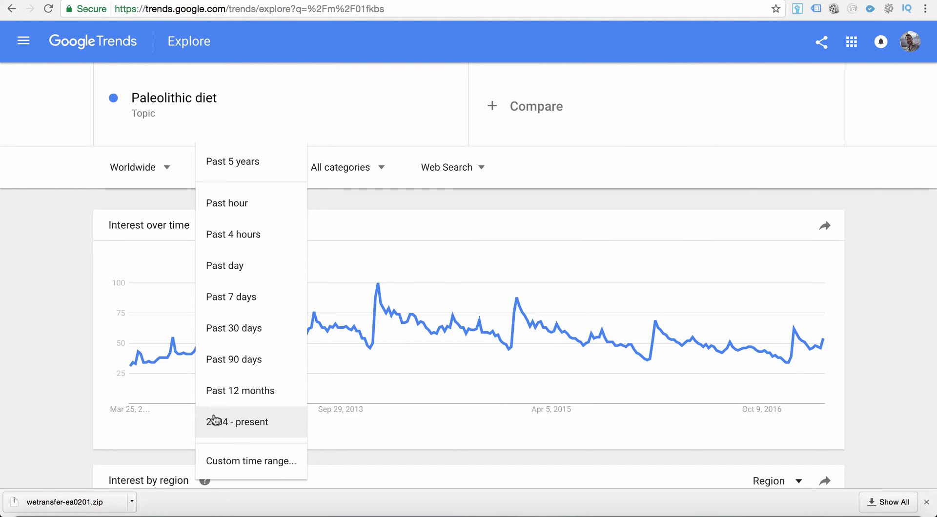
{"action": "left_click", "coordinate": [320, 202]}
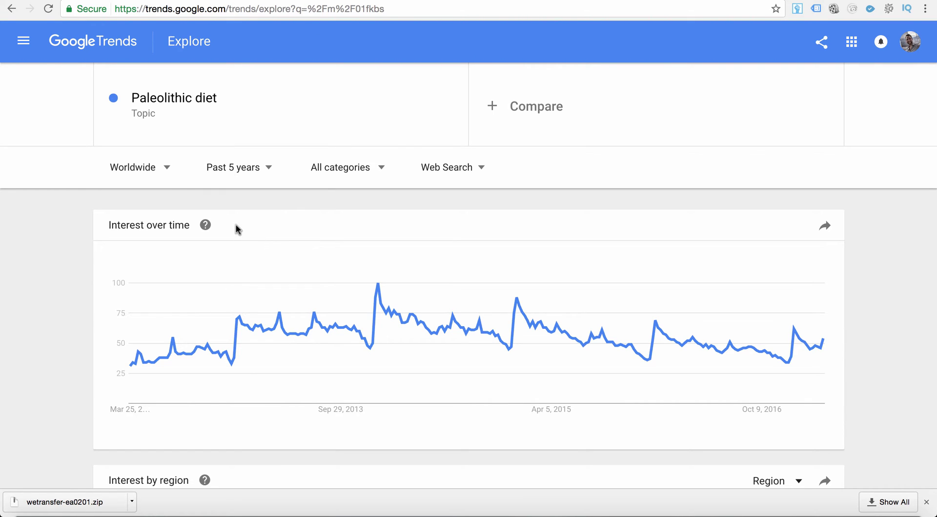
Limit the Paleolithic diet trend to the United States
{"action": "left_click", "coordinate": [163, 171]}
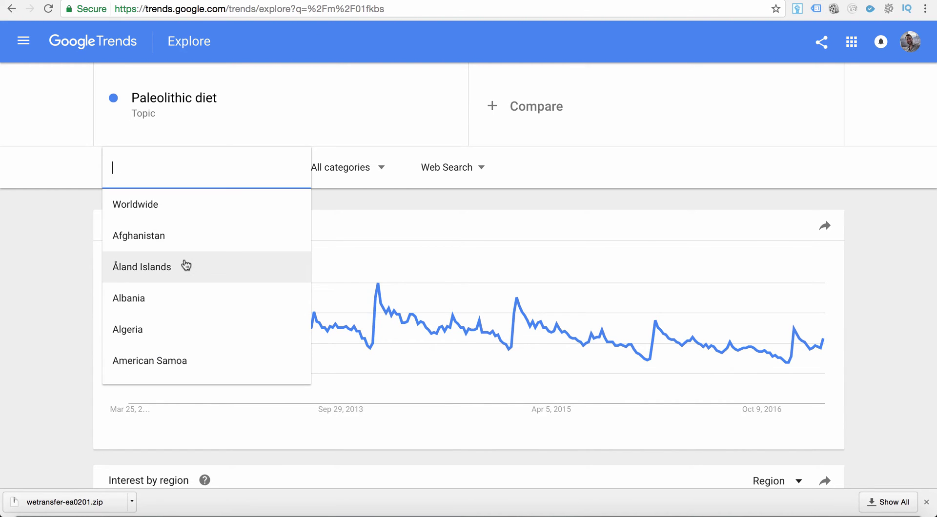
{"action": "scroll", "coordinate": [185, 264], "scroll_direction": "down", "scroll_amount": 1}
{"action": "scroll", "coordinate": [186, 265], "scroll_direction": "up", "scroll_amount": 1}
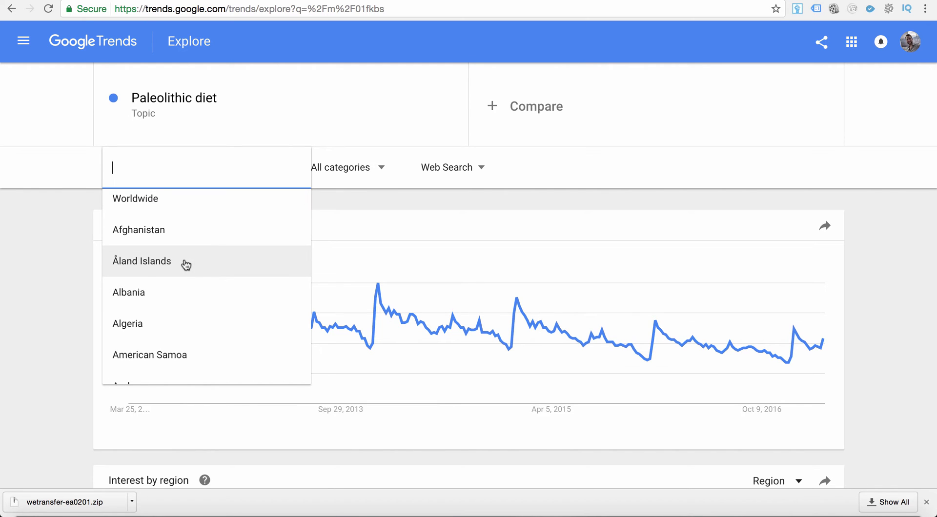
{"action": "scroll", "coordinate": [153, 270], "scroll_direction": "down", "scroll_amount": 10}
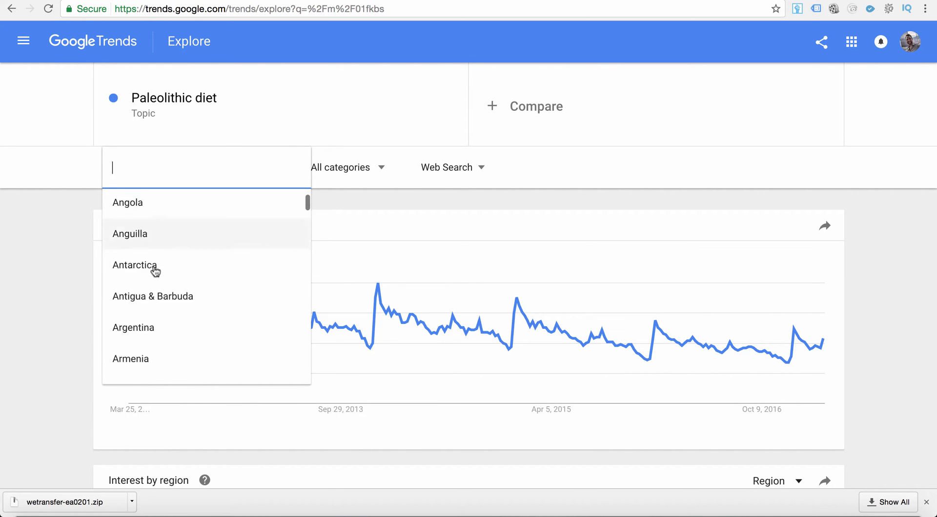
{"action": "scroll", "coordinate": [156, 272], "scroll_direction": "down", "scroll_amount": 20}
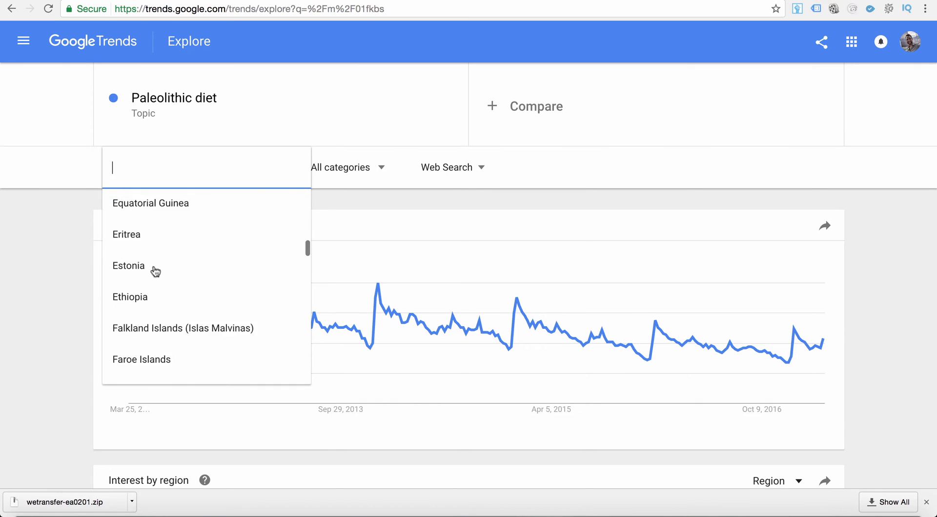
{"action": "scroll", "coordinate": [155, 271], "scroll_direction": "down", "scroll_amount": 20}
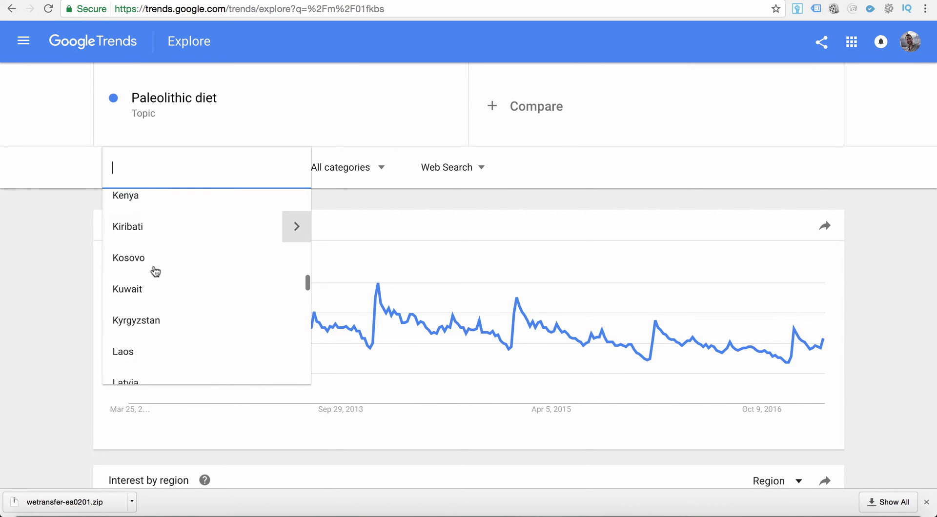
{"action": "scroll", "coordinate": [155, 271], "scroll_direction": "down", "scroll_amount": 20}
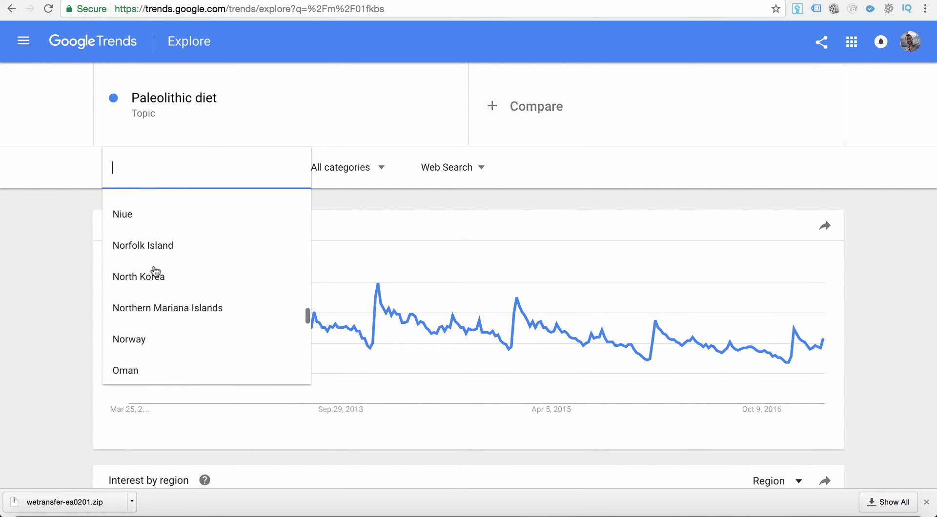
{"action": "scroll", "coordinate": [155, 272], "scroll_direction": "down", "scroll_amount": 20}
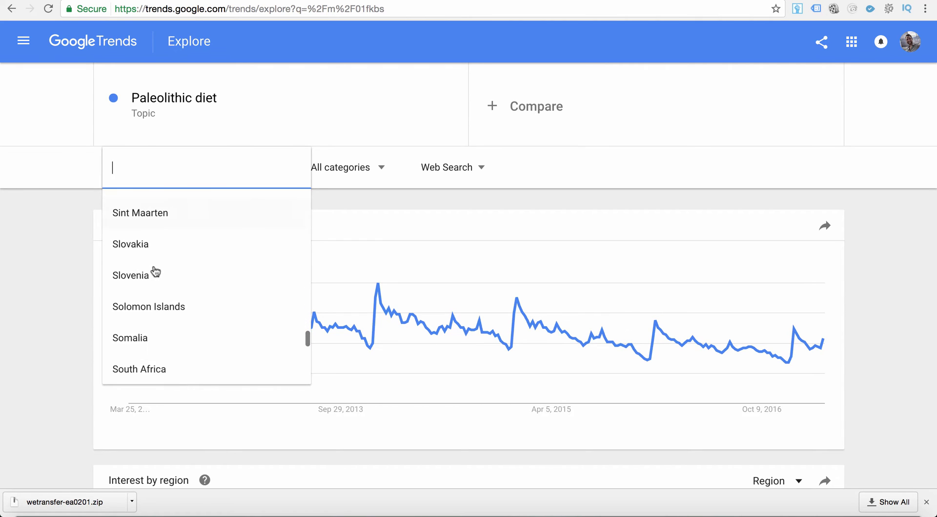
{"action": "scroll", "coordinate": [155, 271], "scroll_direction": "down", "scroll_amount": 15}
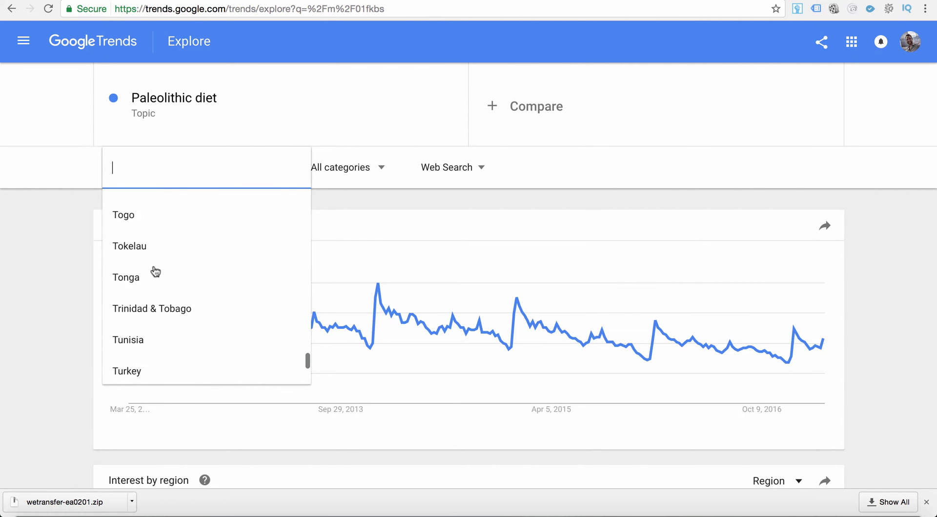
{"action": "scroll", "coordinate": [155, 271], "scroll_direction": "down", "scroll_amount": 5}
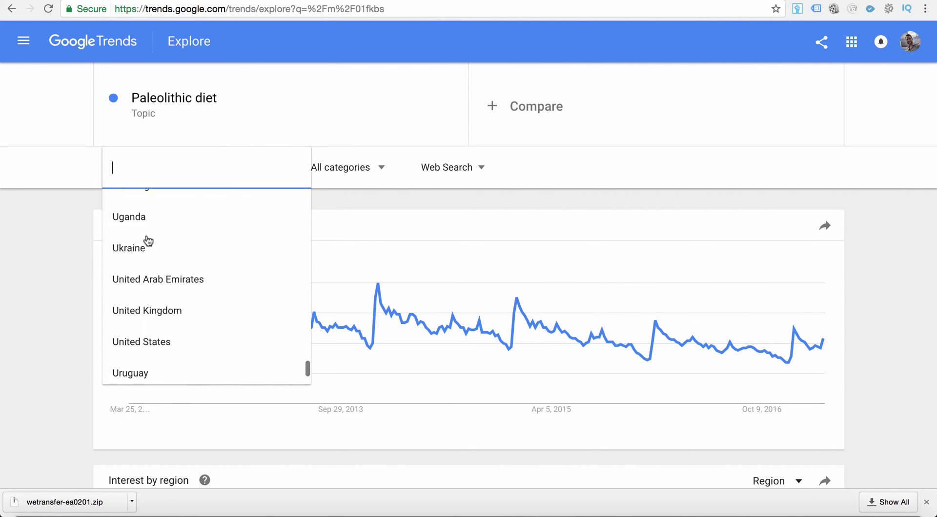
{"action": "left_click", "coordinate": [144, 300]}
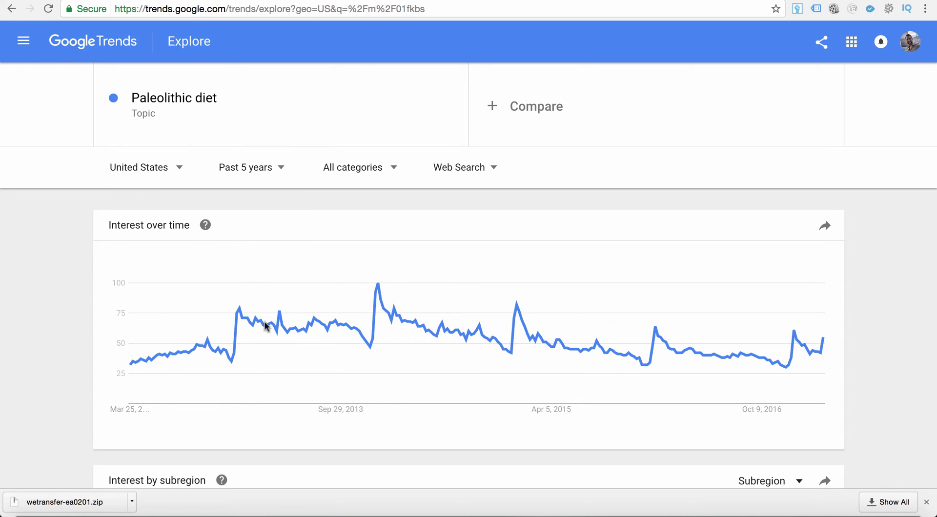
Check the Paleolithic diet's interest over time at late March 2012 and mid-December 2012
{"action": "mouse_move", "coordinate": [378, 337]}
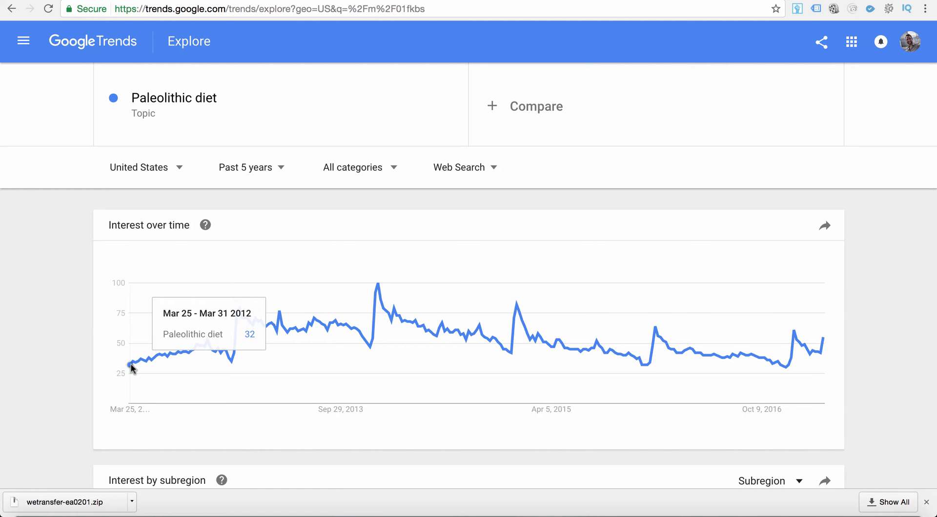
{"action": "mouse_move", "coordinate": [233, 367]}
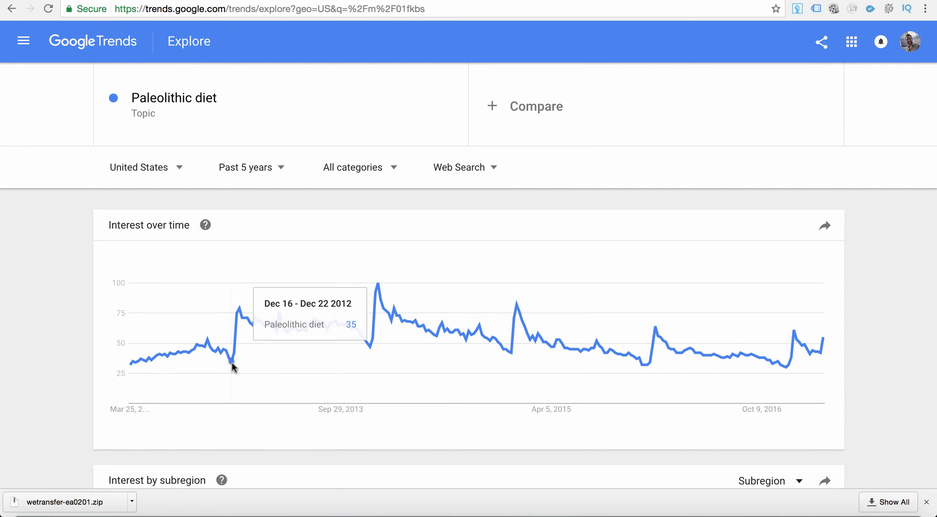
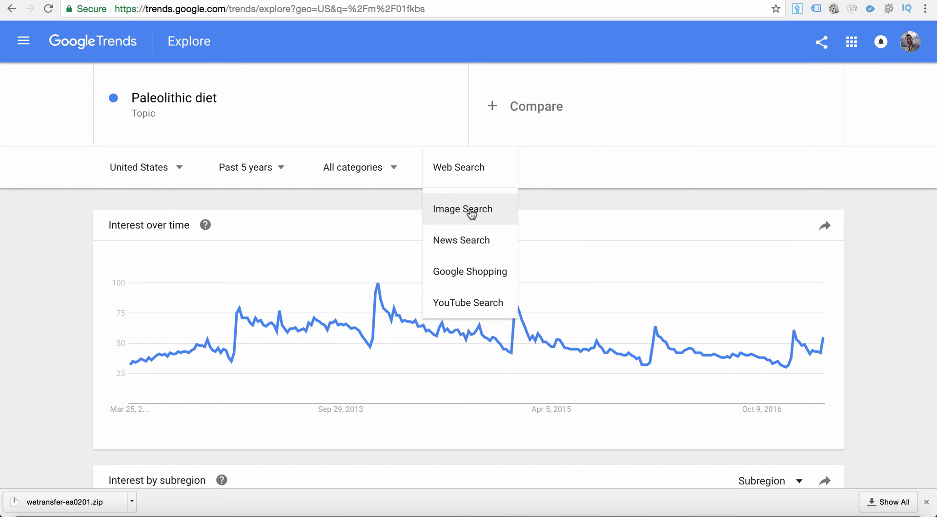
Set the search type of the Paleolithic diet trend to YouTube Search
{"action": "left_click", "coordinate": [471, 213]}
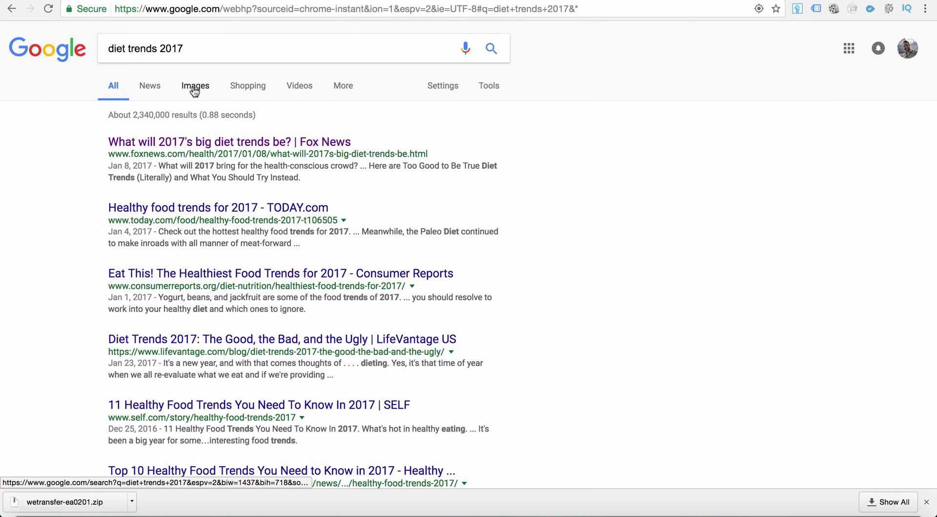
{"action": "left_click", "coordinate": [197, 88]}
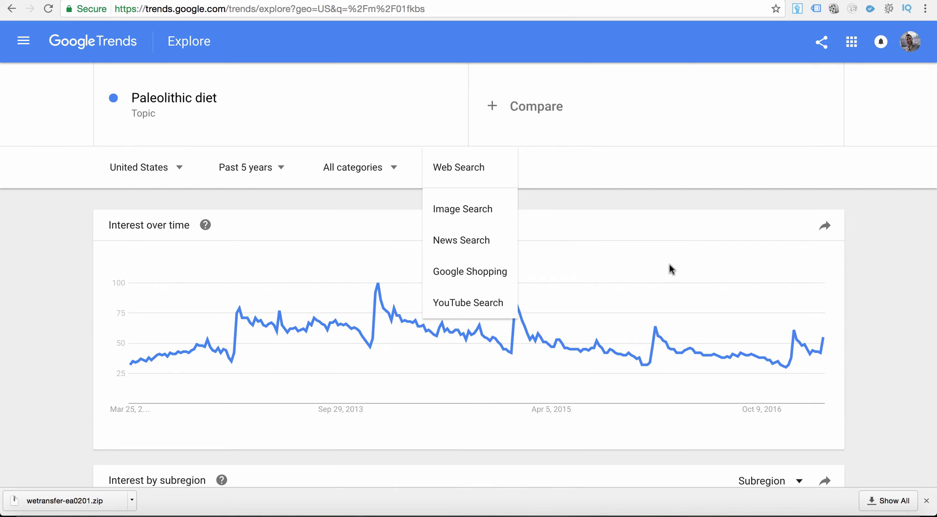
{"action": "left_click", "coordinate": [446, 180]}
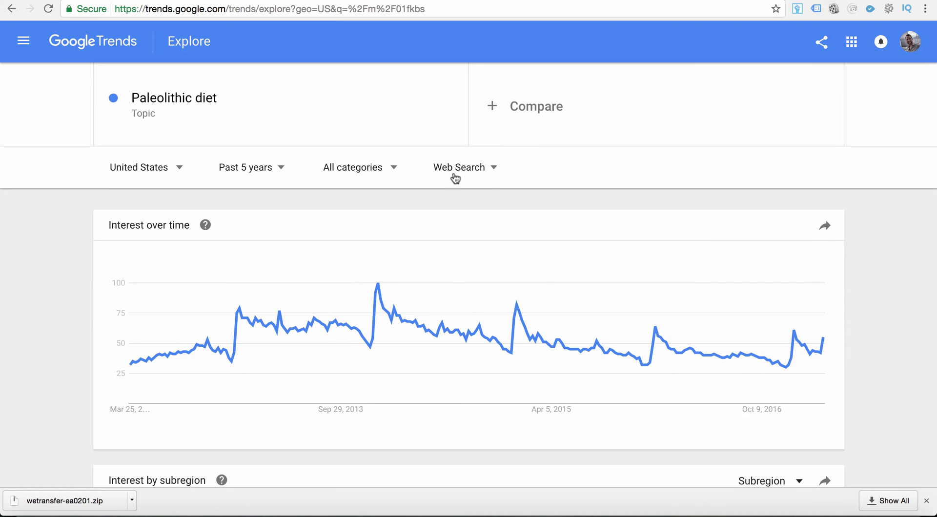
{"action": "left_click", "coordinate": [458, 177]}
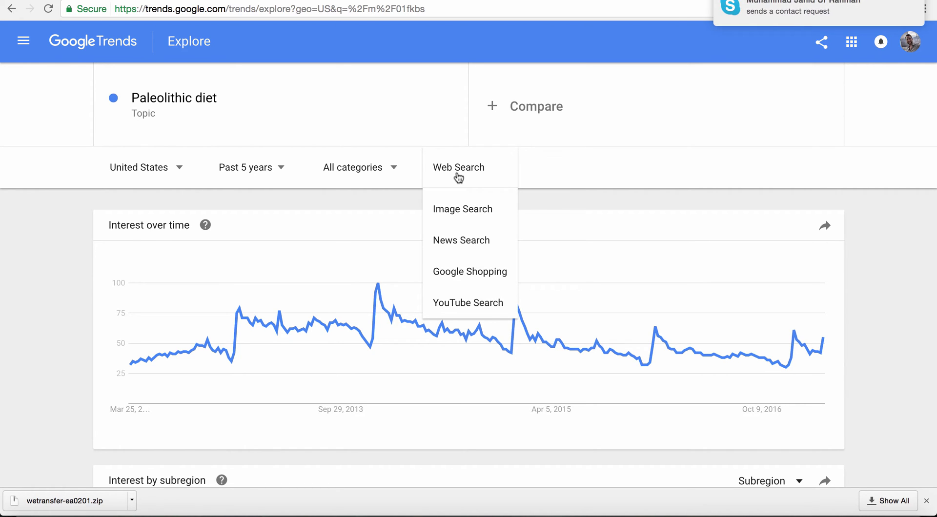
{"action": "left_click", "coordinate": [465, 305]}
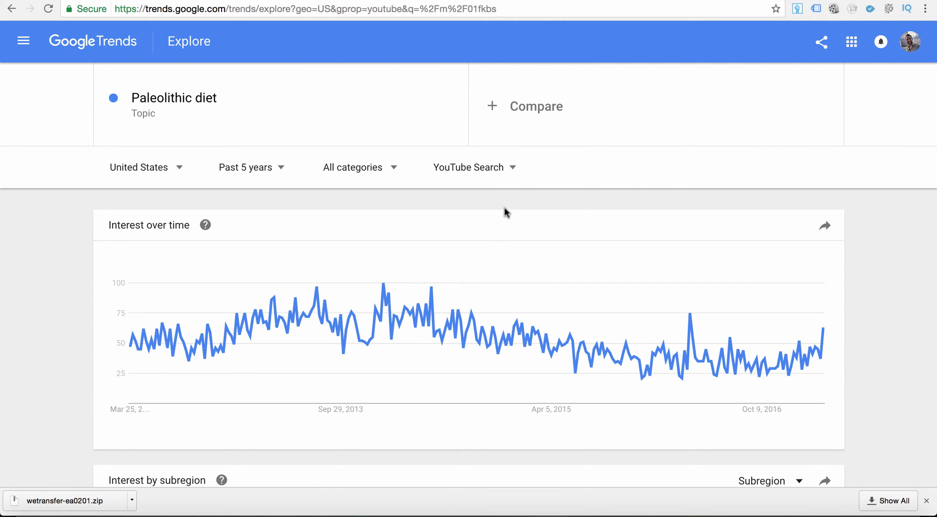
Review the YouTube interest-over-time chart and the interest by subregion for the Paleolithic diet
{"action": "mouse_move", "coordinate": [192, 348]}
{"action": "scroll", "coordinate": [856, 341], "scroll_direction": "down", "scroll_amount": 5}
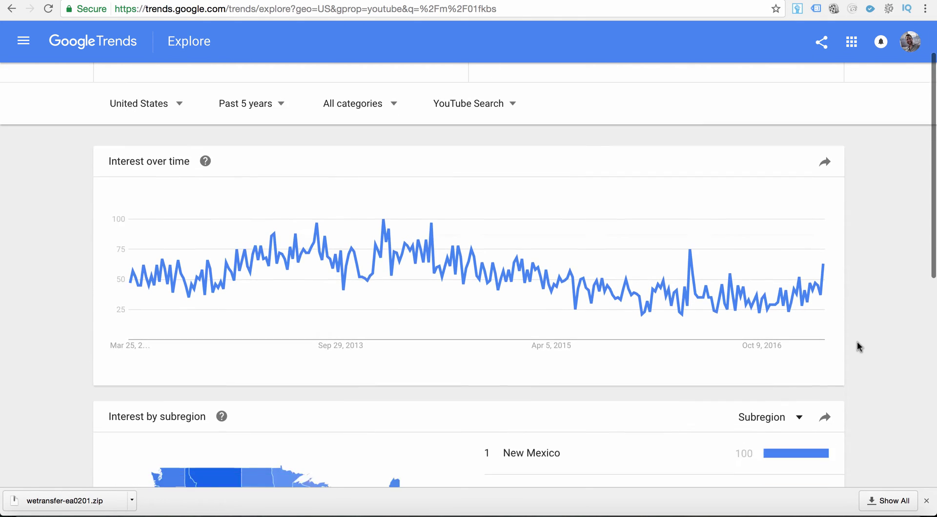
{"action": "scroll", "coordinate": [857, 347], "scroll_direction": "down", "scroll_amount": 3}
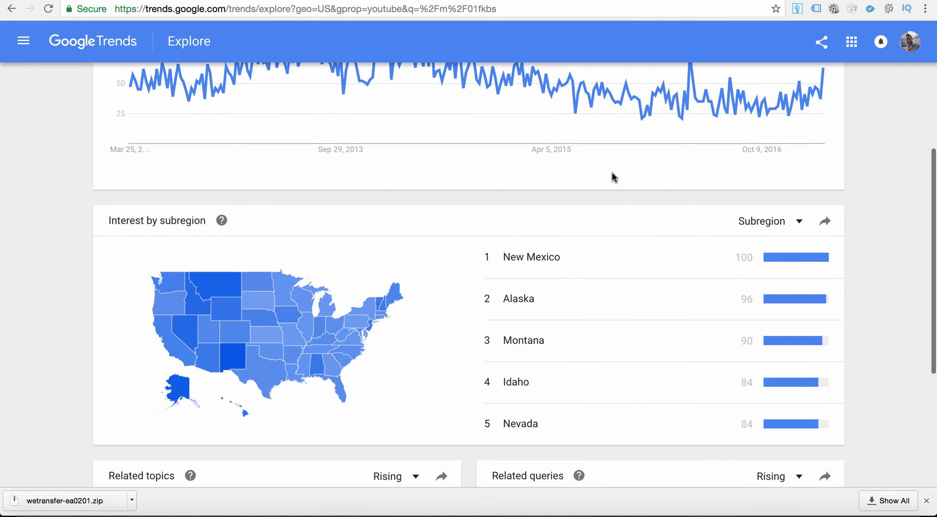
{"action": "scroll", "coordinate": [882, 268], "scroll_direction": "up", "scroll_amount": 5}
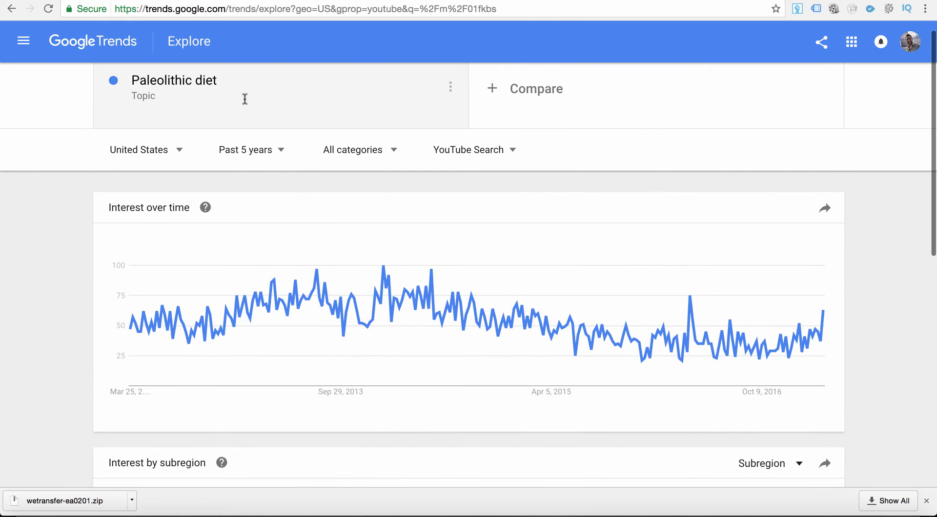
{"action": "scroll", "coordinate": [423, 306], "scroll_direction": "down", "scroll_amount": 2}
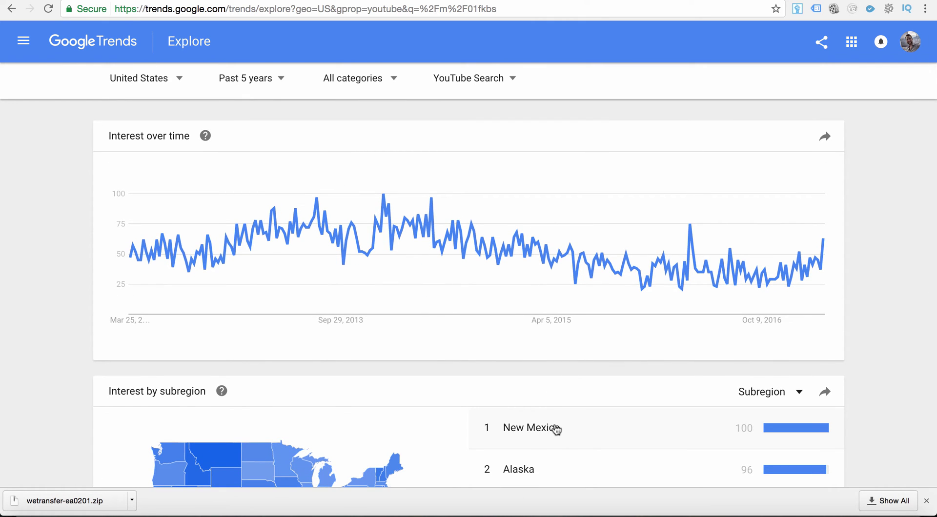
Set the search type of the Paleolithic diet trend back to Web Search
{"action": "mouse_move", "coordinate": [491, 220]}
{"action": "left_click", "coordinate": [489, 80]}
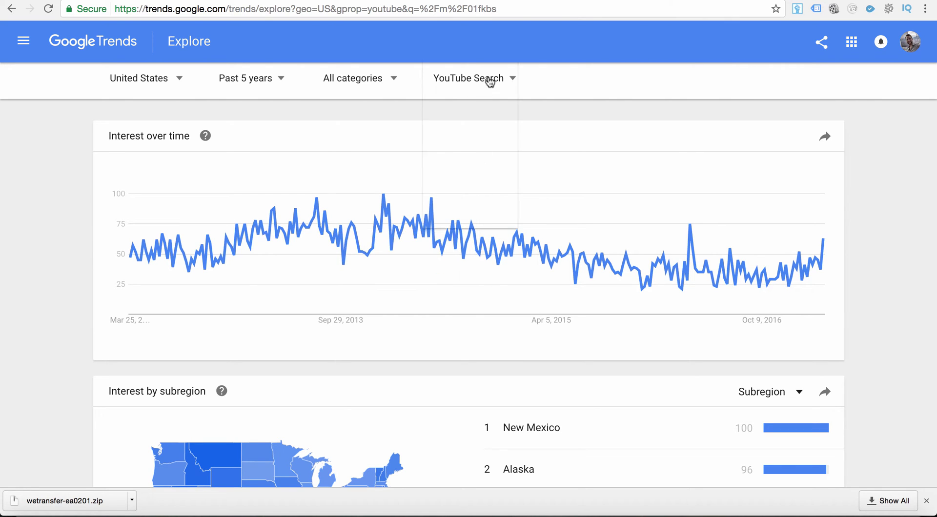
{"action": "left_click", "coordinate": [475, 119]}
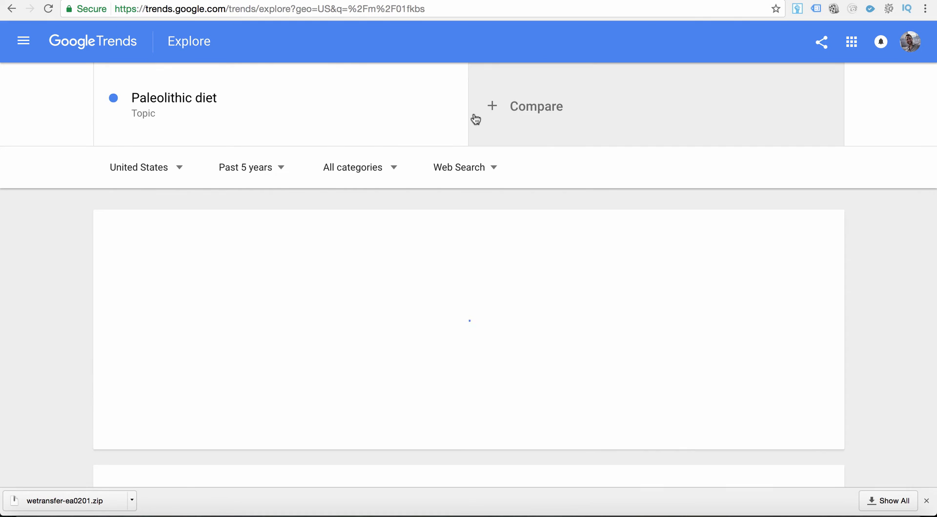
Review the Paleolithic diet's web search interest over time and its interest by subregion in the United States
{"action": "scroll", "coordinate": [877, 311], "scroll_direction": "down", "scroll_amount": 4}
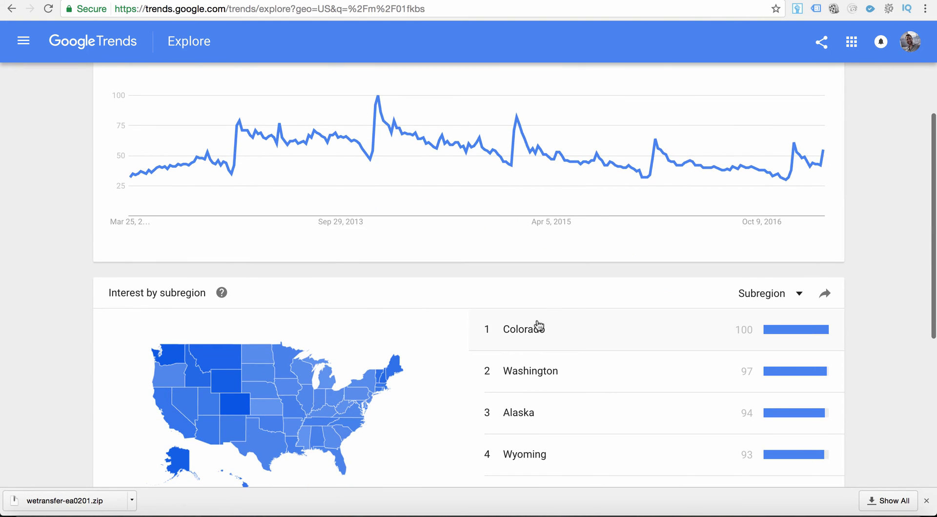
{"action": "scroll", "coordinate": [539, 322], "scroll_direction": "up", "scroll_amount": 1}
{"action": "scroll", "coordinate": [539, 322], "scroll_direction": "up", "scroll_amount": 1}
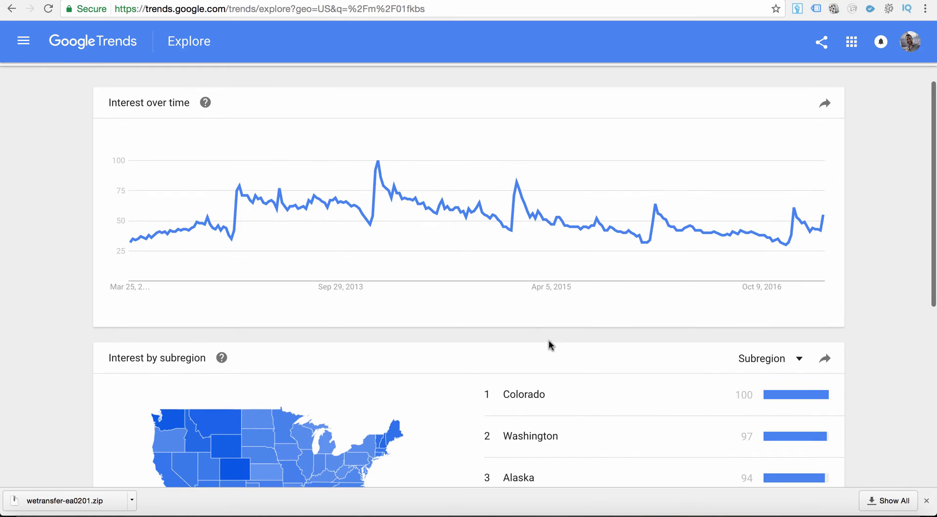
{"action": "scroll", "coordinate": [548, 344], "scroll_direction": "up", "scroll_amount": 2}
{"action": "scroll", "coordinate": [549, 345], "scroll_direction": "up", "scroll_amount": 1}
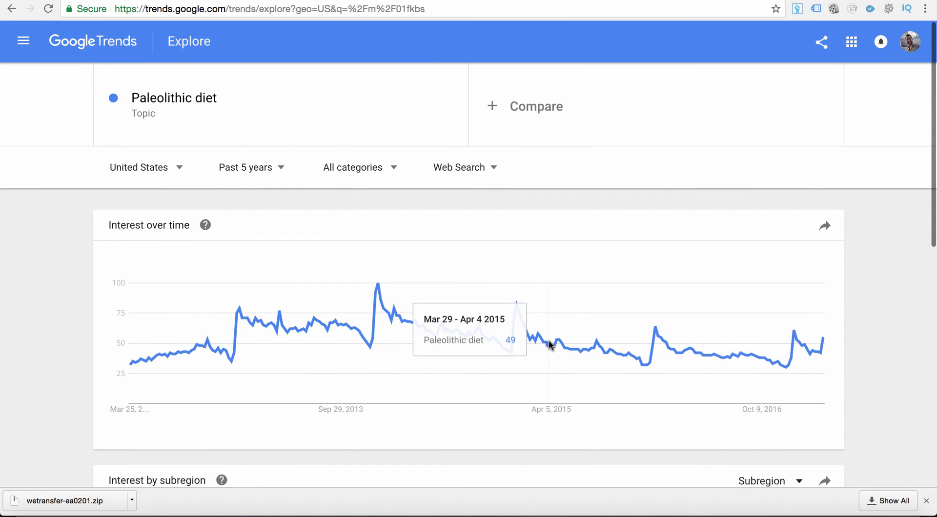
{"action": "scroll", "coordinate": [549, 345], "scroll_direction": "down", "scroll_amount": 2}
{"action": "scroll", "coordinate": [549, 344], "scroll_direction": "down", "scroll_amount": 1}
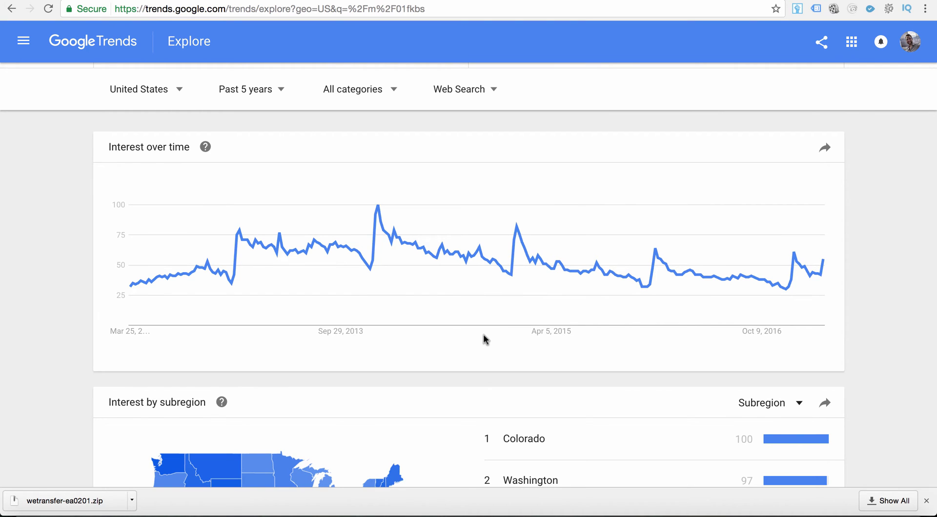
{"action": "scroll", "coordinate": [485, 339], "scroll_direction": "down", "scroll_amount": 2}
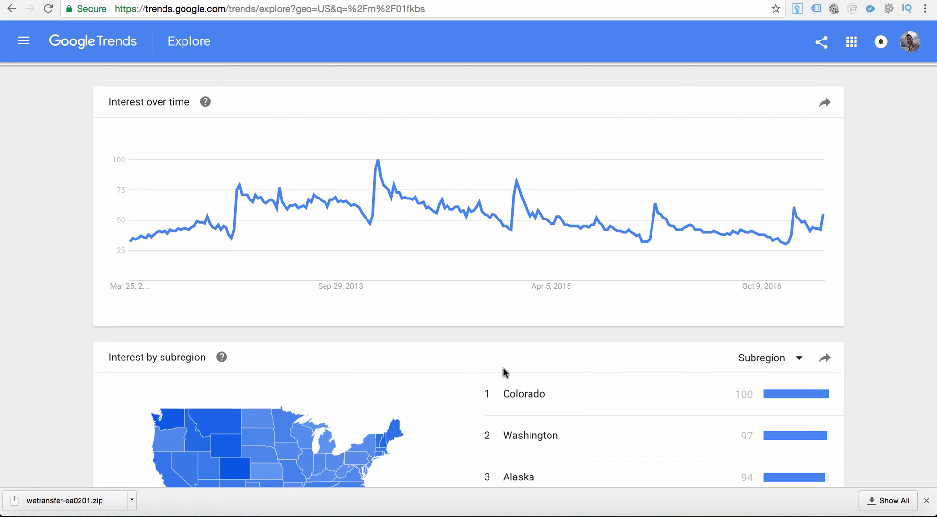
{"action": "scroll", "coordinate": [550, 388], "scroll_direction": "down", "scroll_amount": 2}
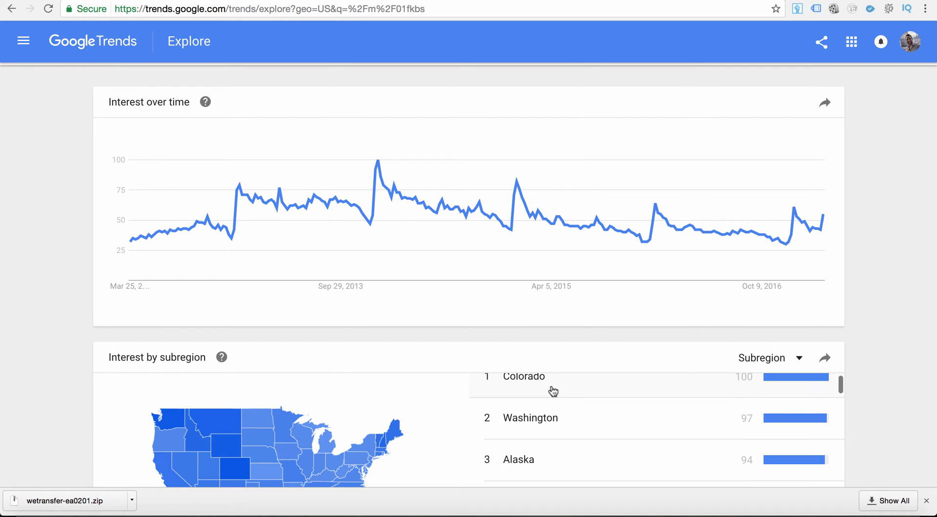
{"action": "scroll", "coordinate": [552, 391], "scroll_direction": "up", "scroll_amount": 3}
{"action": "scroll", "coordinate": [861, 366], "scroll_direction": "down", "scroll_amount": 2}
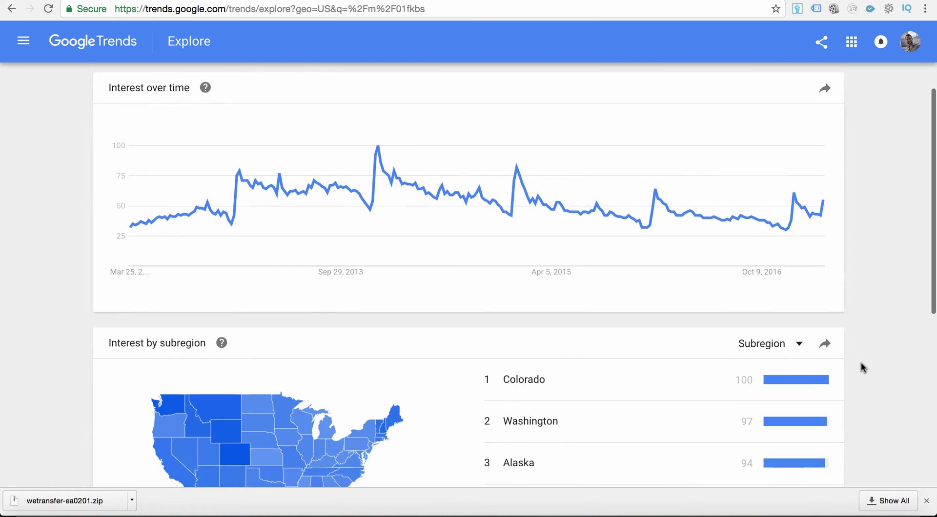
{"action": "scroll", "coordinate": [861, 367], "scroll_direction": "down", "scroll_amount": 1}
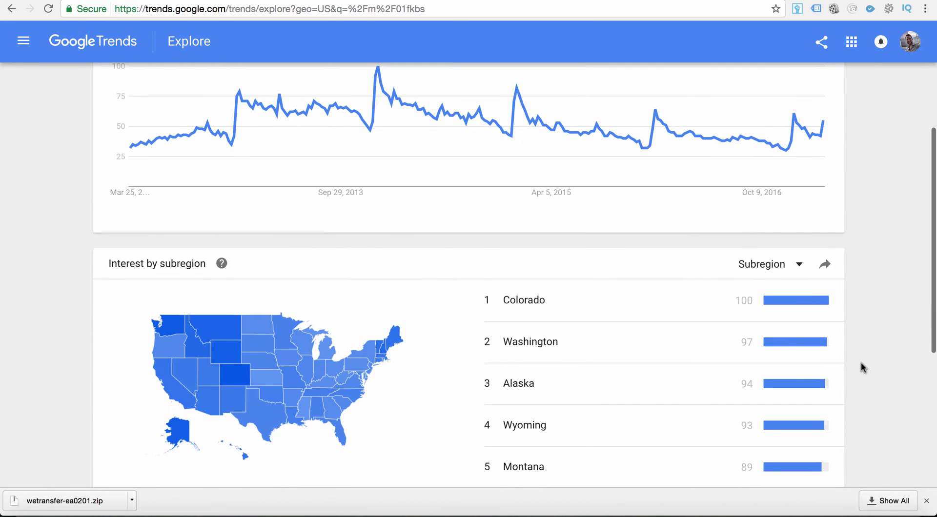
{"action": "scroll", "coordinate": [861, 367], "scroll_direction": "up", "scroll_amount": 2}
{"action": "scroll", "coordinate": [861, 367], "scroll_direction": "up", "scroll_amount": 1}
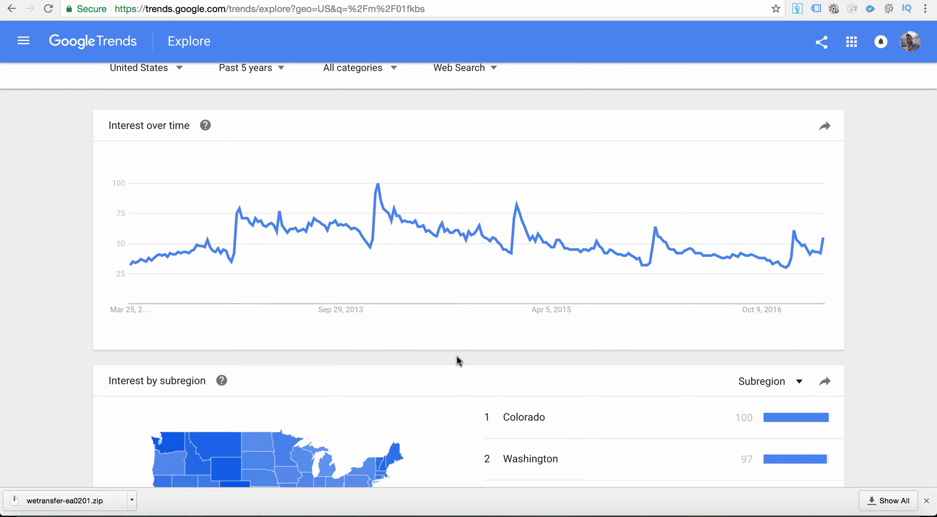
Examine the rising related topics and related queries for the Paleolithic diet, along with the lower-ranked subregions
{"action": "scroll", "coordinate": [68, 327], "scroll_direction": "down", "scroll_amount": 4}
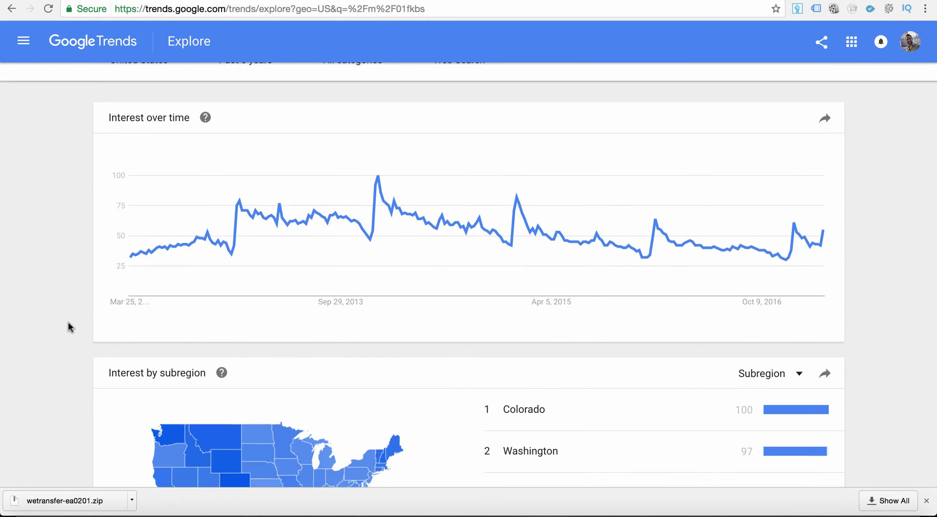
{"action": "scroll", "coordinate": [69, 323], "scroll_direction": "down", "scroll_amount": 3}
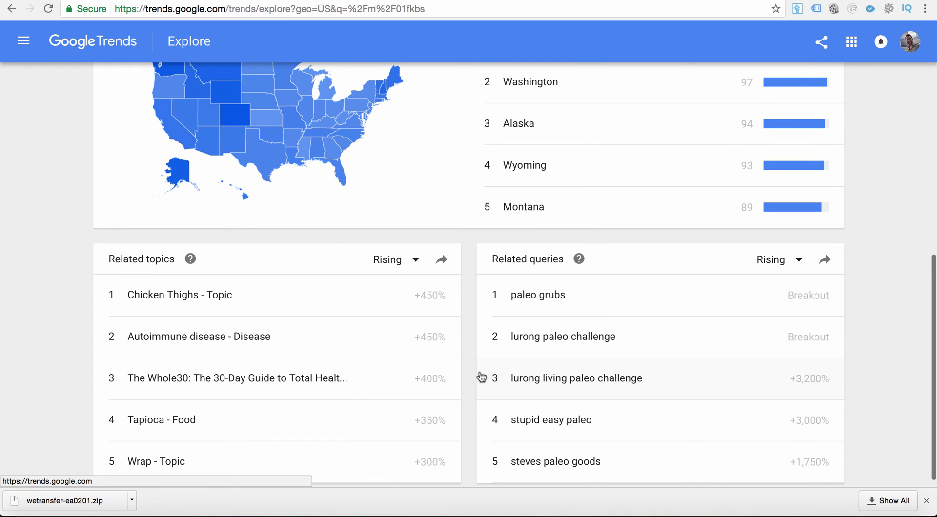
{"action": "scroll", "coordinate": [732, 313], "scroll_direction": "down", "scroll_amount": 1}
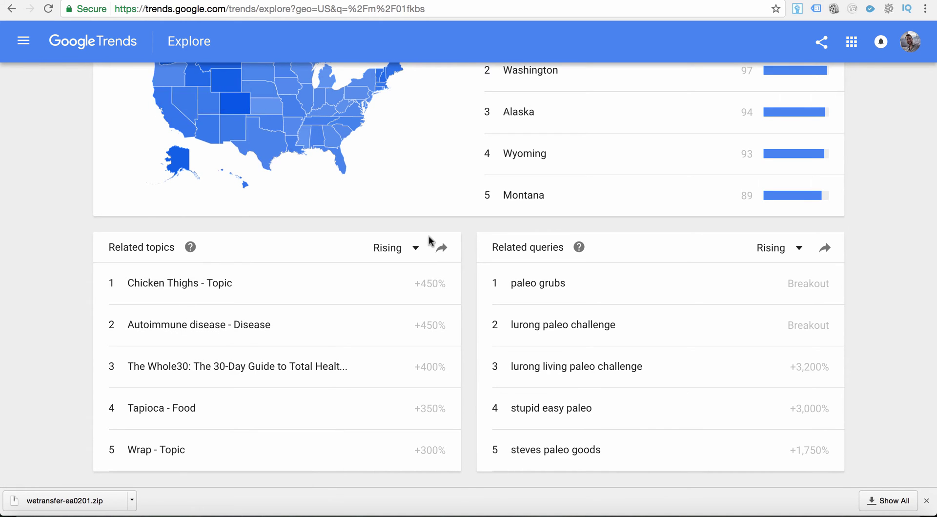
{"action": "scroll", "coordinate": [428, 241], "scroll_direction": "up", "scroll_amount": 8}
{"action": "scroll", "coordinate": [615, 281], "scroll_direction": "down", "scroll_amount": 8}
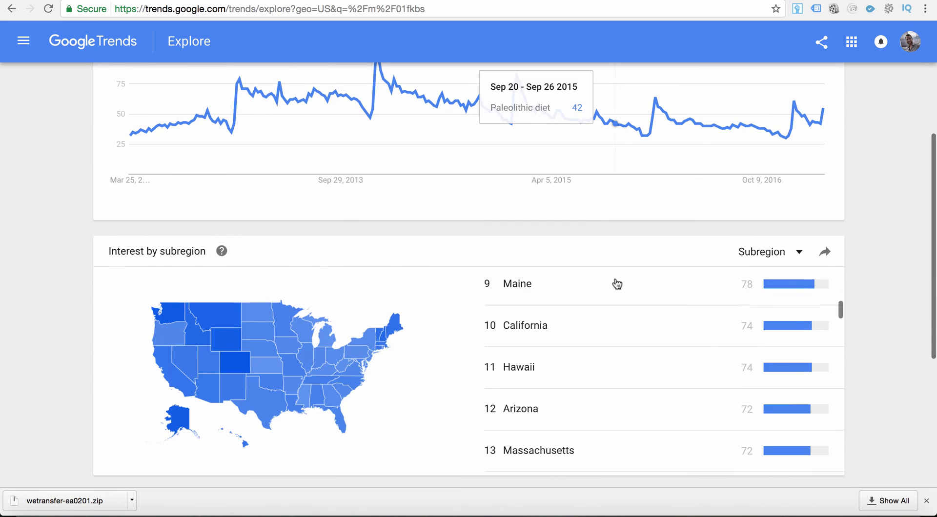
{"action": "scroll", "coordinate": [858, 358], "scroll_direction": "down", "scroll_amount": 3}
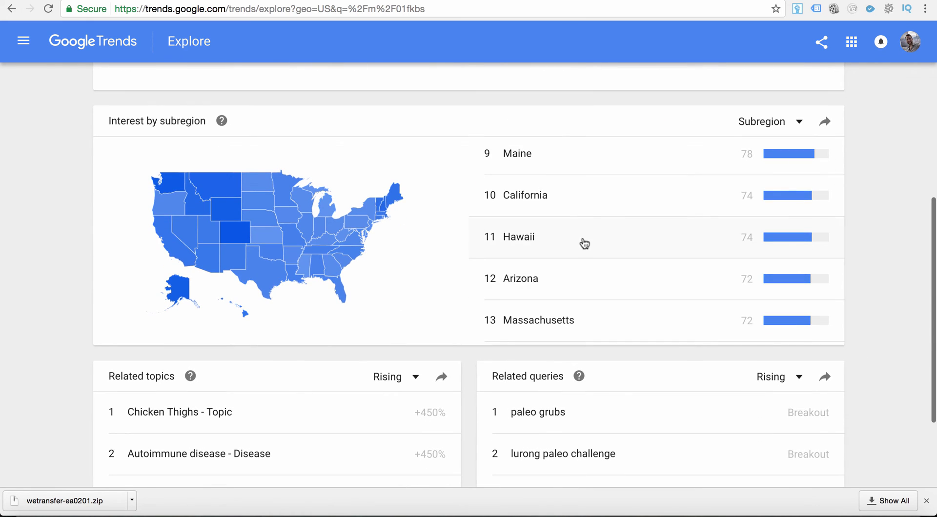
{"action": "scroll", "coordinate": [903, 373], "scroll_direction": "down", "scroll_amount": 3}
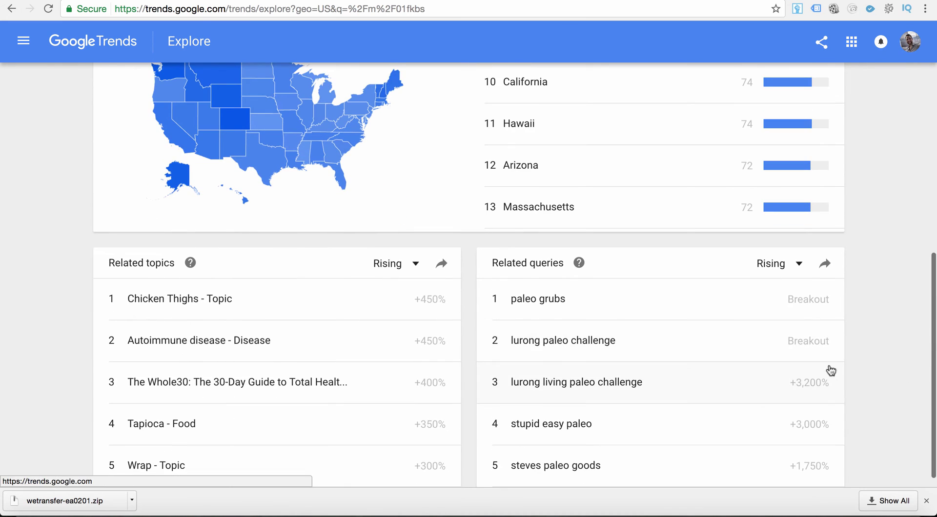
{"action": "scroll", "coordinate": [870, 399], "scroll_direction": "up", "scroll_amount": 3}
{"action": "scroll", "coordinate": [870, 399], "scroll_direction": "up", "scroll_amount": 2}
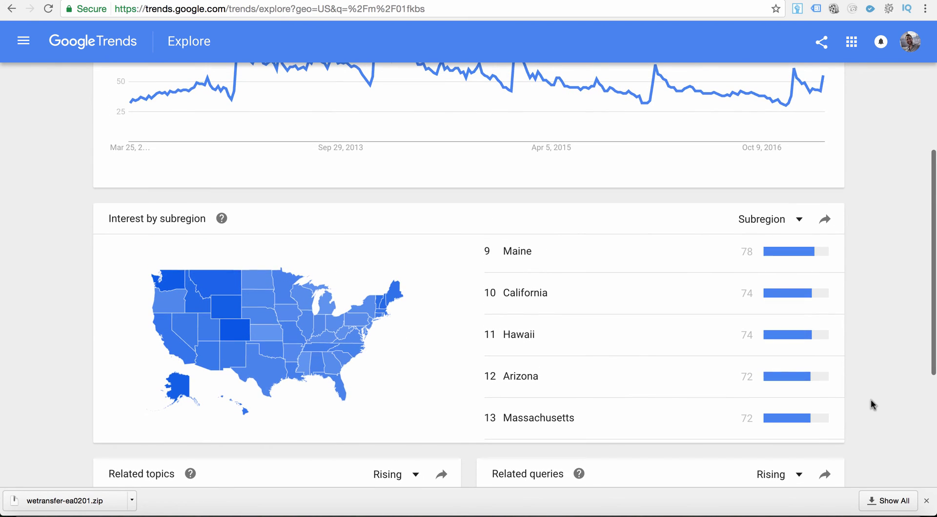
{"action": "scroll", "coordinate": [870, 335], "scroll_direction": "up", "scroll_amount": 5}
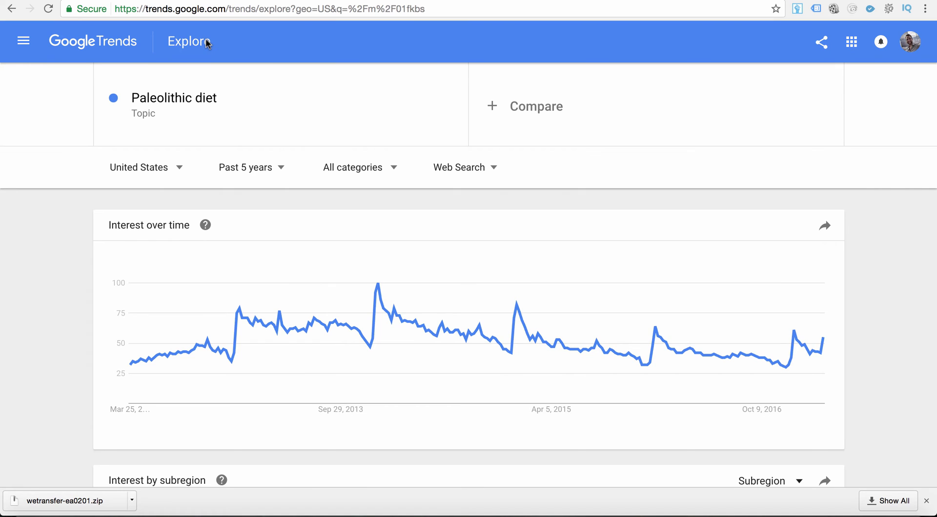
Return to the Google Trends home page and begin a topic search with "af"
{"action": "left_click", "coordinate": [128, 47]}
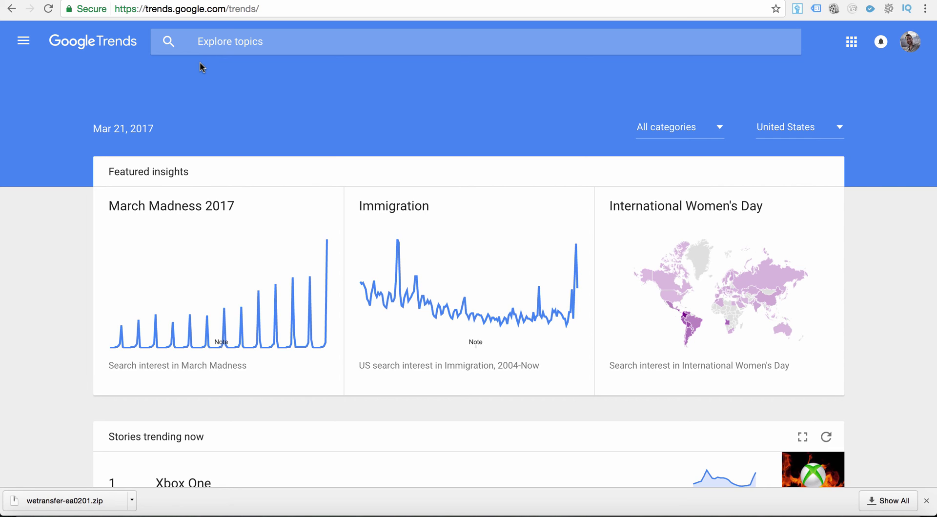
{"action": "left_click", "coordinate": [232, 42]}
{"action": "type", "text": "af"}
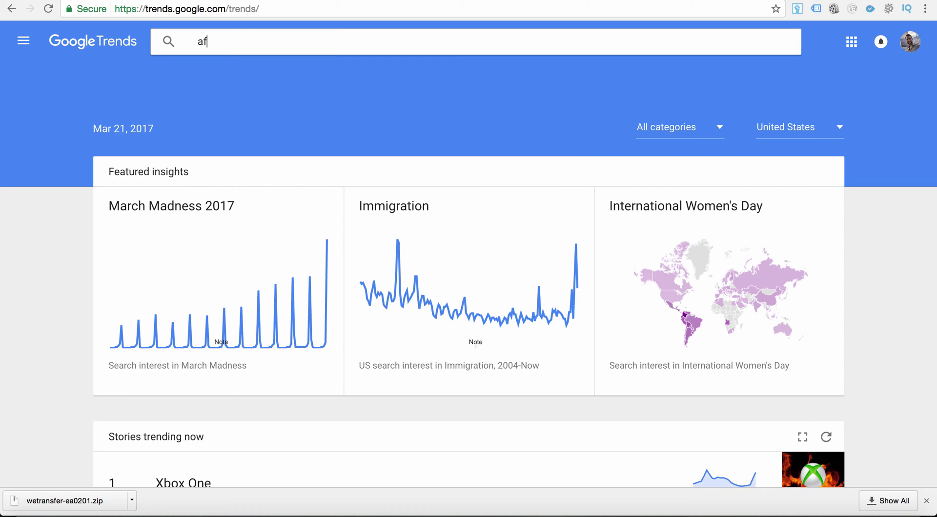
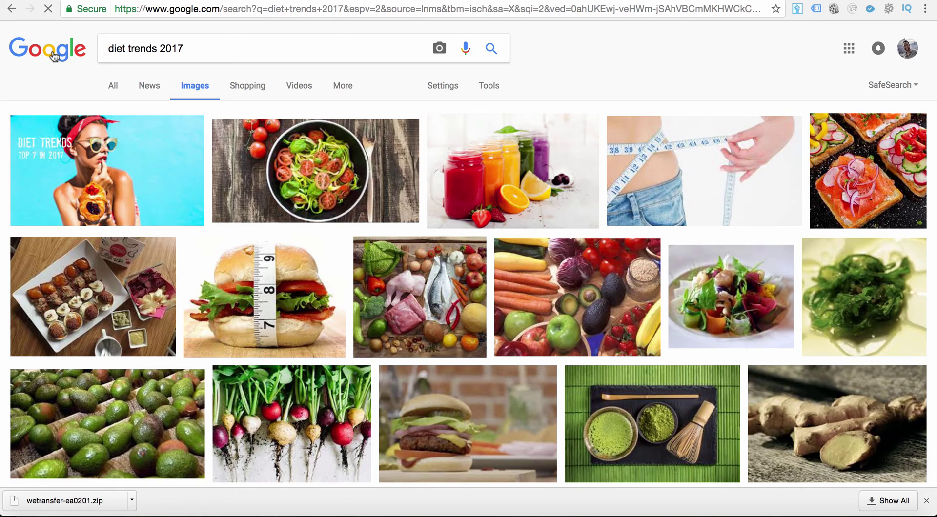
Switch to Google Search and run a fresh search for "affiliate marketing"
{"action": "left_click", "coordinate": [54, 57]}
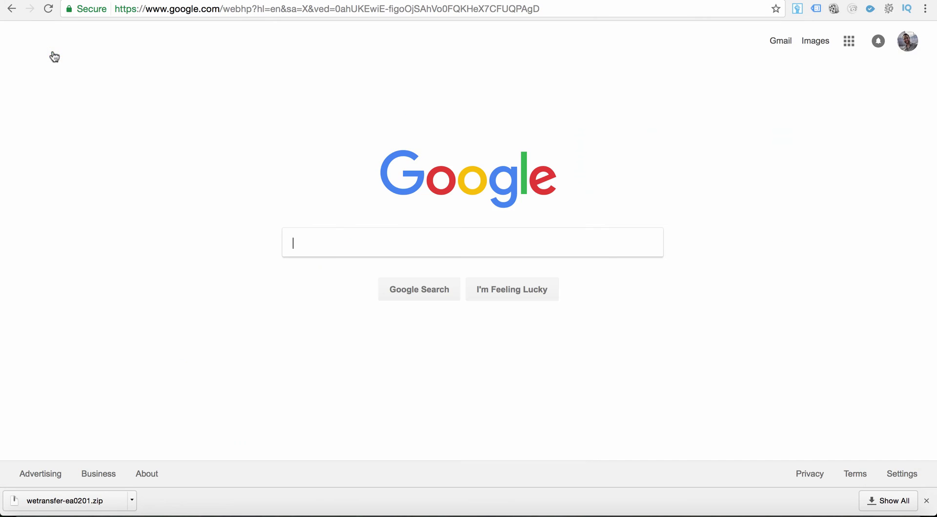
{"action": "type", "text": "affiliate marketing"}
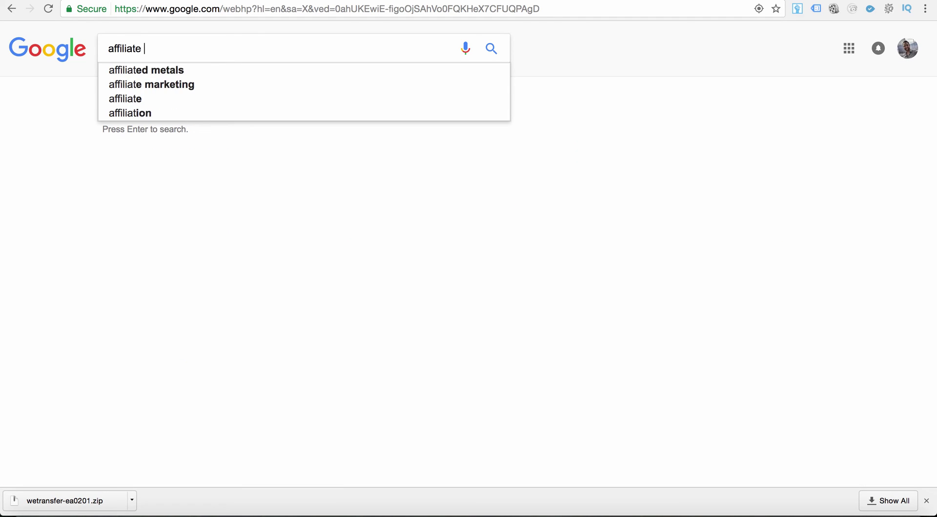
{"action": "key", "text": "Return"}
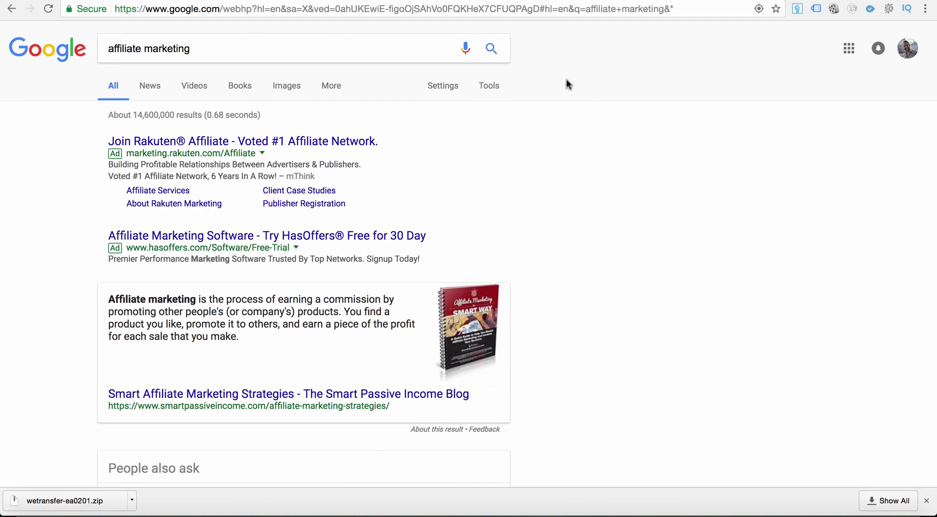
Explore the Affiliate marketing topic in Google Trends and review its worldwide interest over time and by region
{"action": "left_click", "coordinate": [384, 43]}
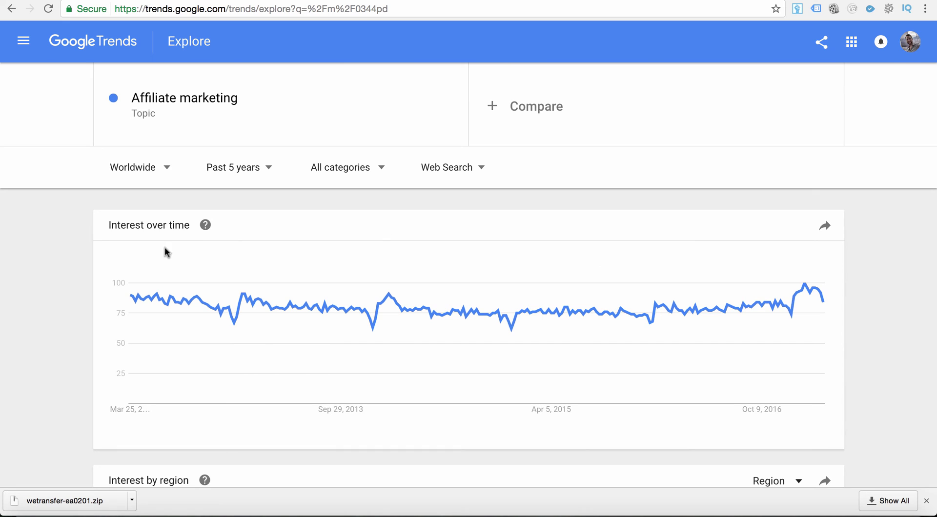
{"action": "mouse_move", "coordinate": [133, 293]}
{"action": "mouse_move", "coordinate": [822, 303]}
{"action": "scroll", "coordinate": [66, 297], "scroll_direction": "down", "scroll_amount": 2}
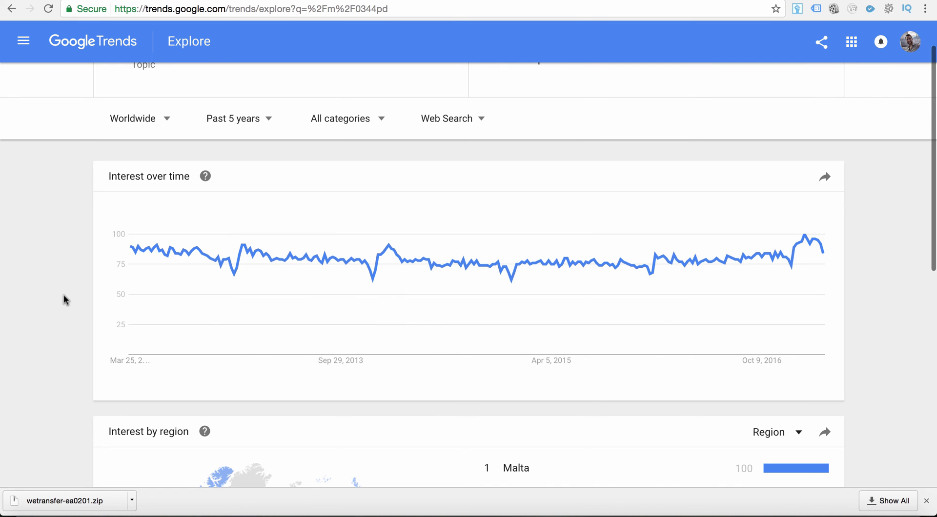
{"action": "scroll", "coordinate": [64, 296], "scroll_direction": "down", "scroll_amount": 5}
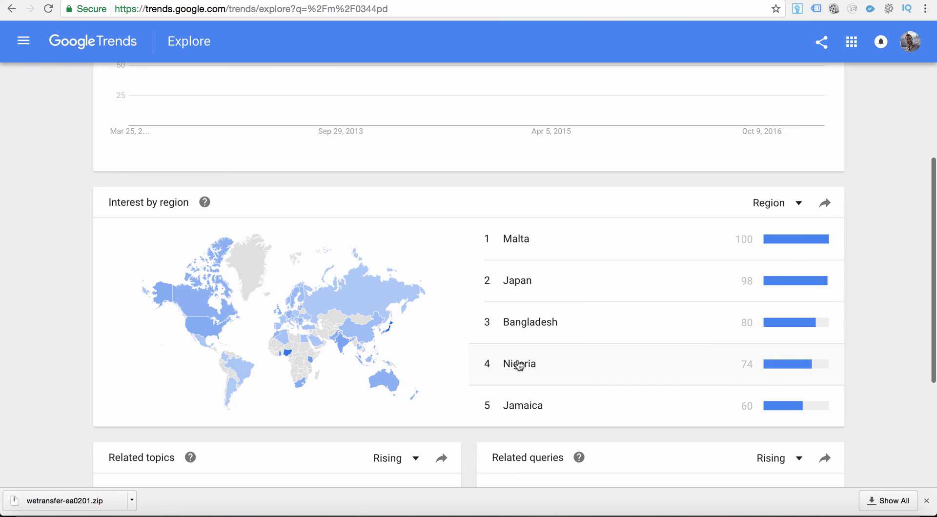
{"action": "scroll", "coordinate": [89, 254], "scroll_direction": "up", "scroll_amount": 6}
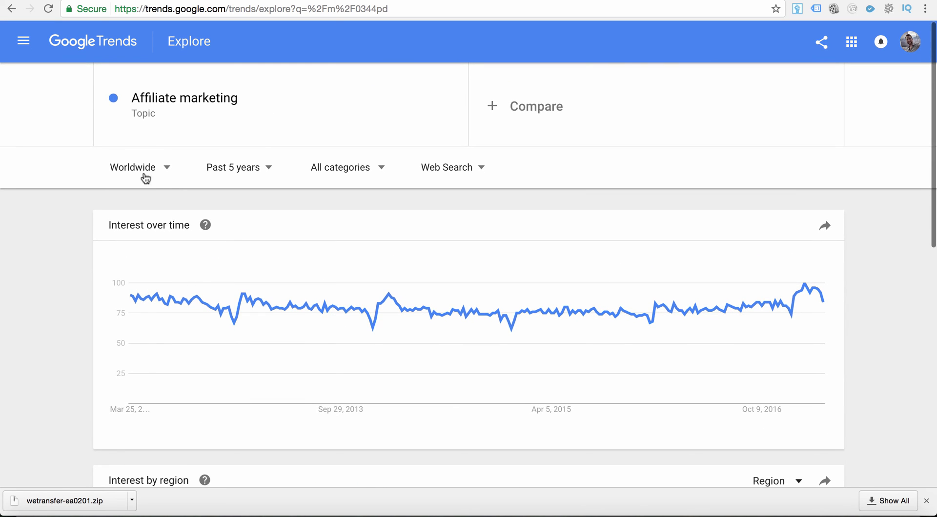
Limit the Affiliate marketing trend to the United States and review its interest by subregion
{"action": "left_click", "coordinate": [146, 173]}
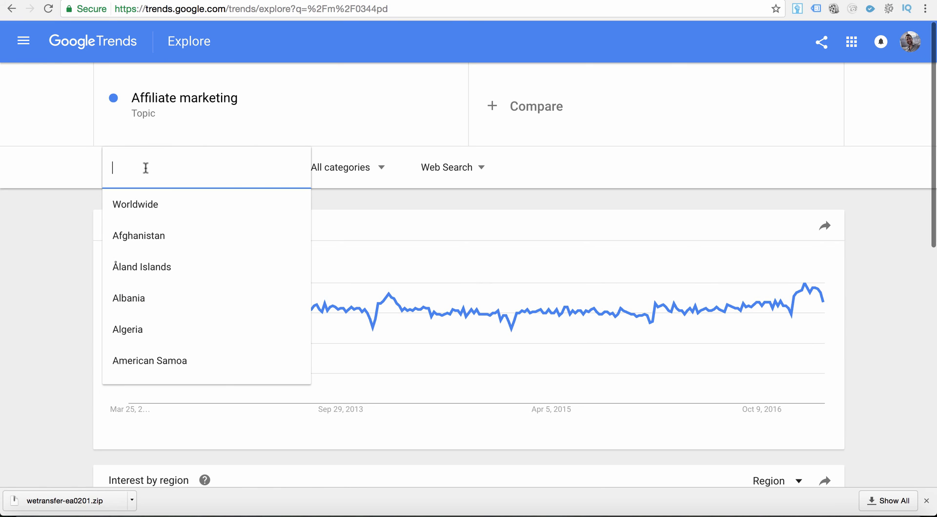
{"action": "scroll", "coordinate": [185, 272], "scroll_direction": "down", "scroll_amount": 5}
{"action": "scroll", "coordinate": [187, 272], "scroll_direction": "down", "scroll_amount": 20}
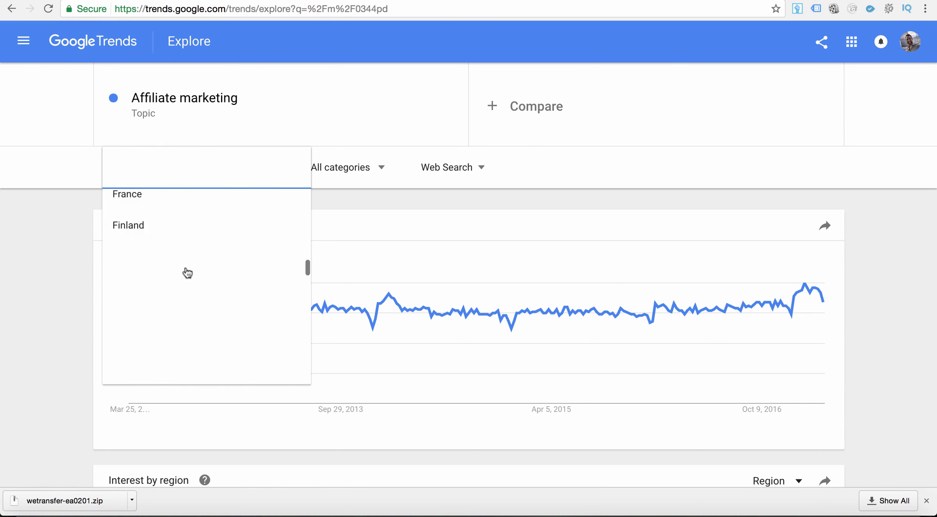
{"action": "scroll", "coordinate": [187, 272], "scroll_direction": "down", "scroll_amount": 20}
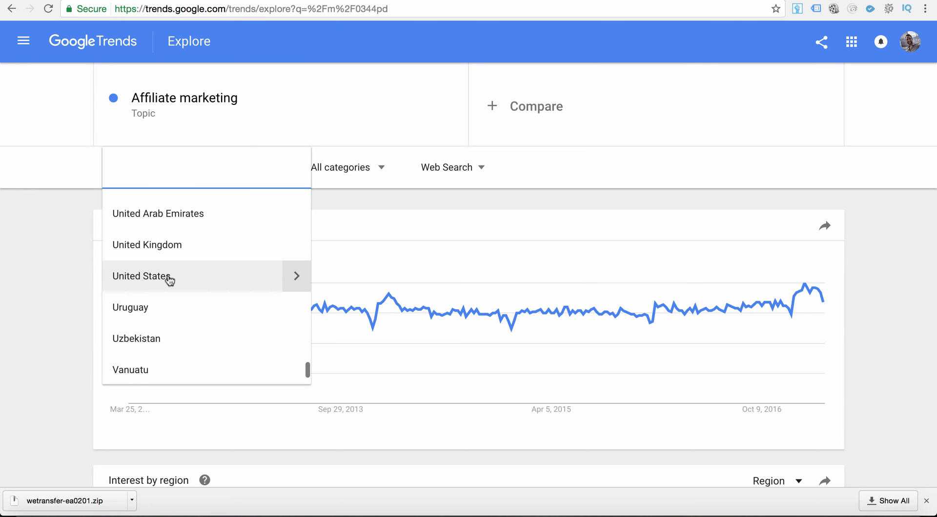
{"action": "left_click", "coordinate": [166, 278]}
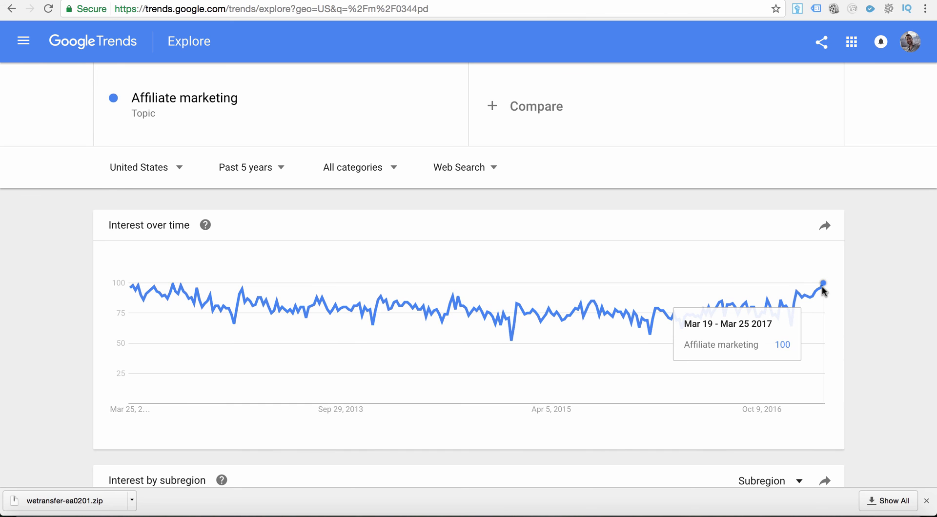
{"action": "scroll", "coordinate": [867, 332], "scroll_direction": "down", "scroll_amount": 7}
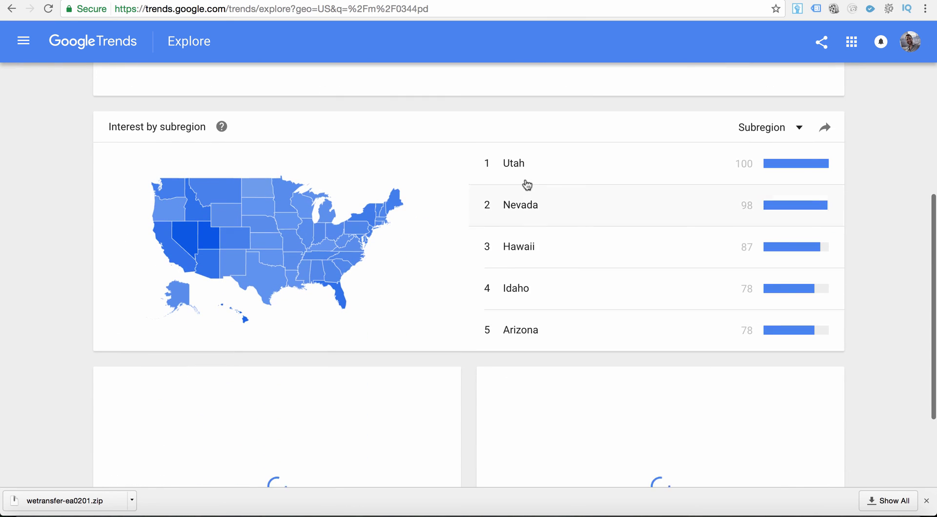
{"action": "scroll", "coordinate": [562, 215], "scroll_direction": "up", "scroll_amount": 1}
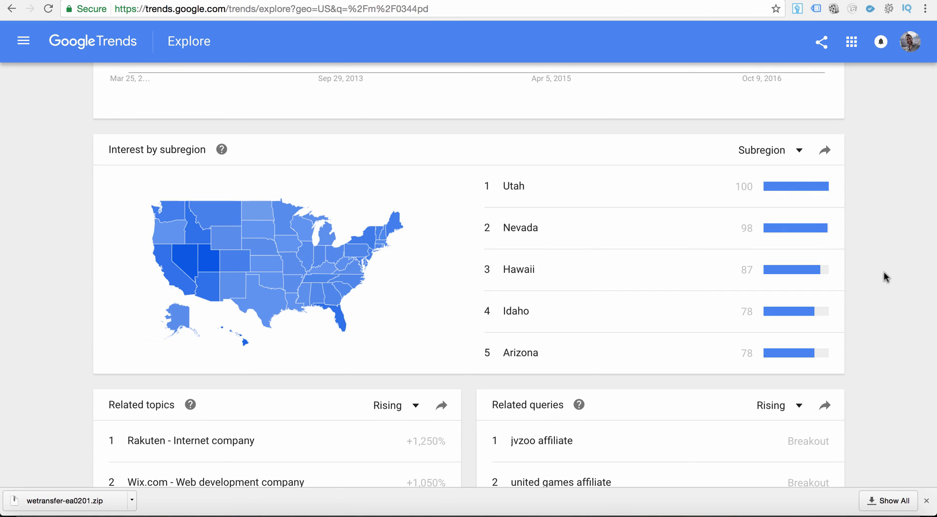
Examine the United States subregion ranking, rising related topics and rising related queries for the Affiliate marketing topic
{"action": "scroll", "coordinate": [883, 271], "scroll_direction": "up", "scroll_amount": 2}
{"action": "scroll", "coordinate": [883, 274], "scroll_direction": "up", "scroll_amount": 2}
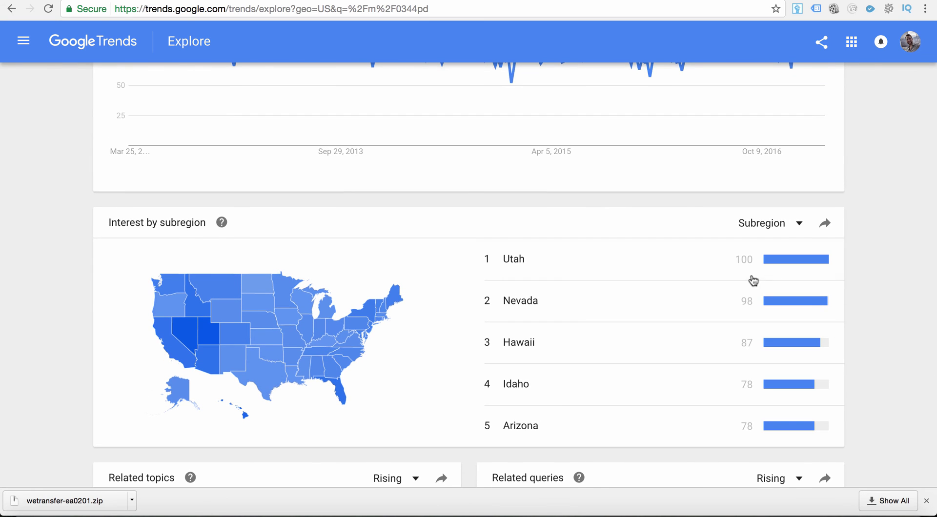
{"action": "scroll", "coordinate": [55, 310], "scroll_direction": "down", "scroll_amount": 3}
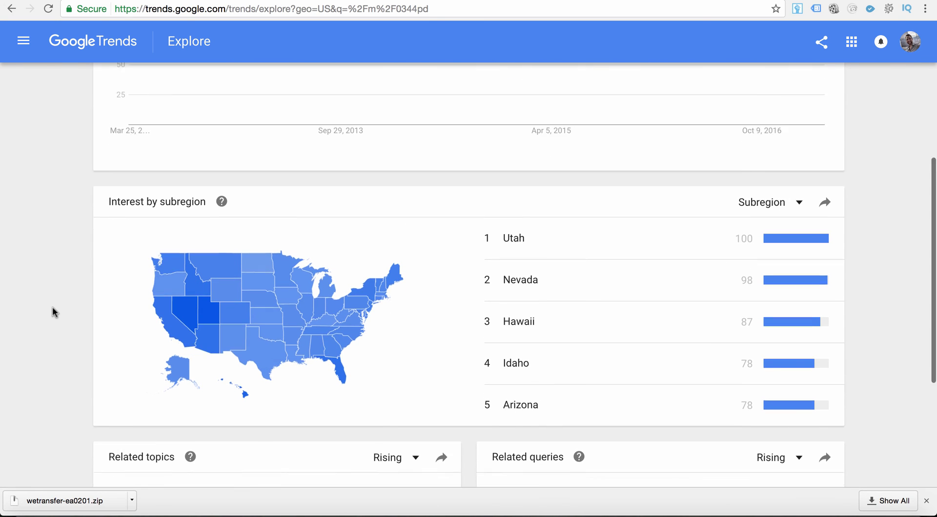
{"action": "scroll", "coordinate": [55, 310], "scroll_direction": "down", "scroll_amount": 2}
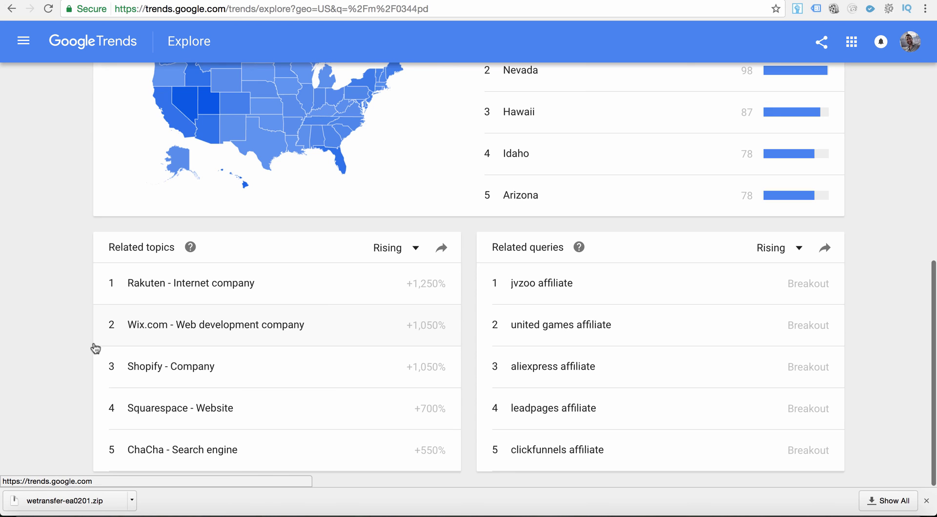
{"action": "scroll", "coordinate": [225, 225], "scroll_direction": "up", "scroll_amount": 2}
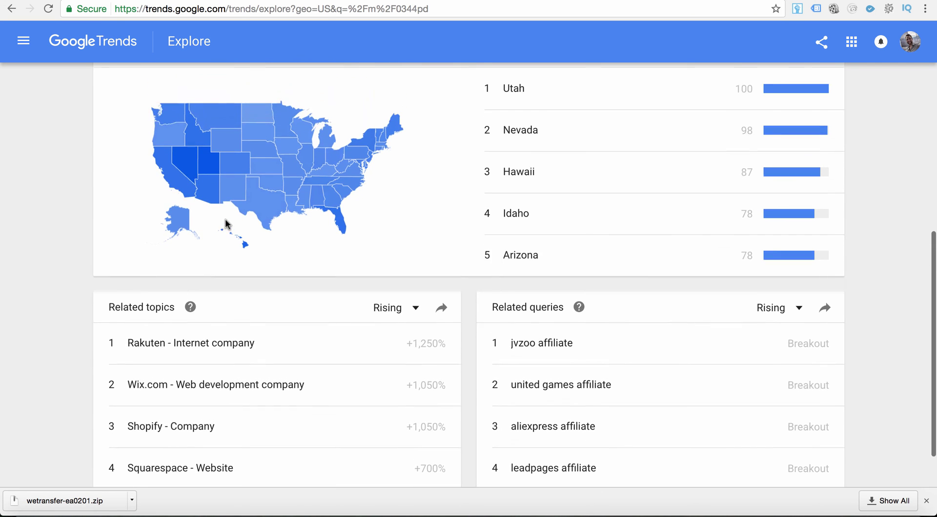
{"action": "scroll", "coordinate": [224, 219], "scroll_direction": "up", "scroll_amount": 1}
{"action": "scroll", "coordinate": [461, 229], "scroll_direction": "down", "scroll_amount": 2}
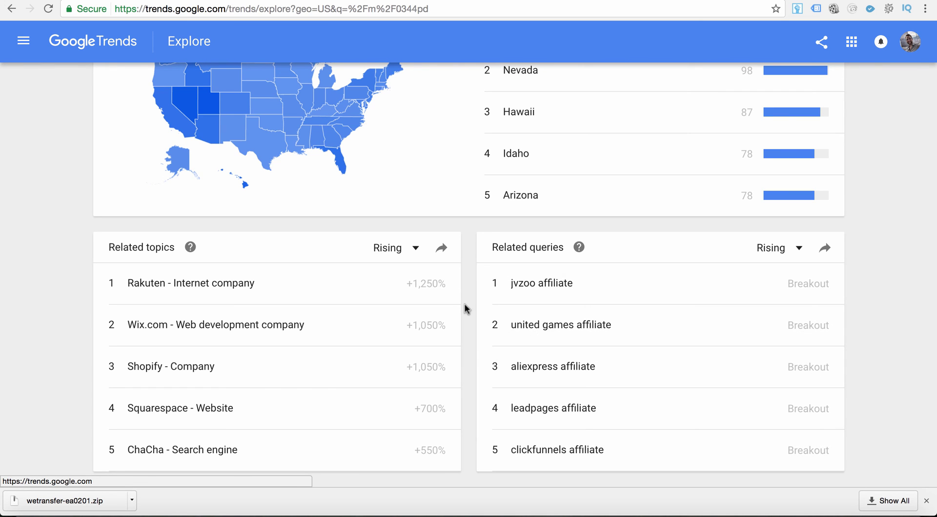
{"action": "scroll", "coordinate": [472, 315], "scroll_direction": "up", "scroll_amount": 2}
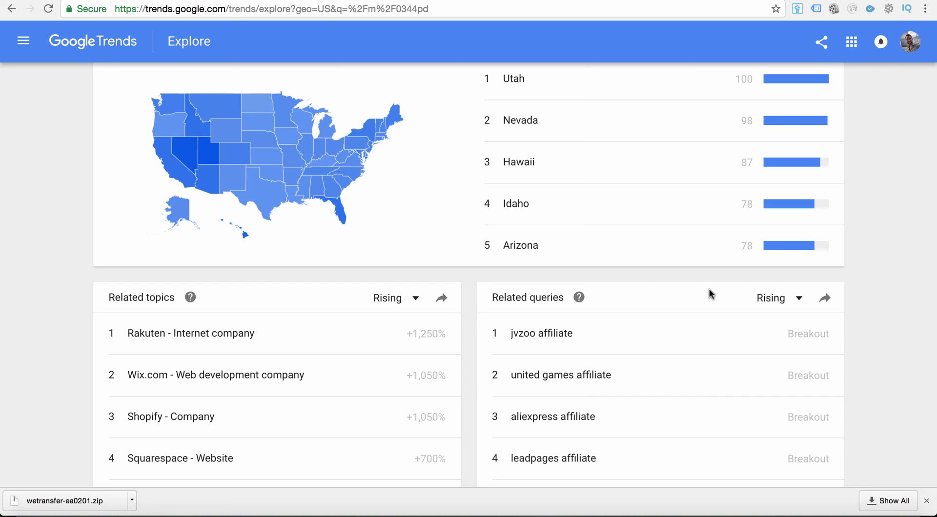
Extend the explored term to "Affiliate marketing for beginners" and run it as a search term
{"action": "scroll", "coordinate": [874, 306], "scroll_direction": "up", "scroll_amount": 10}
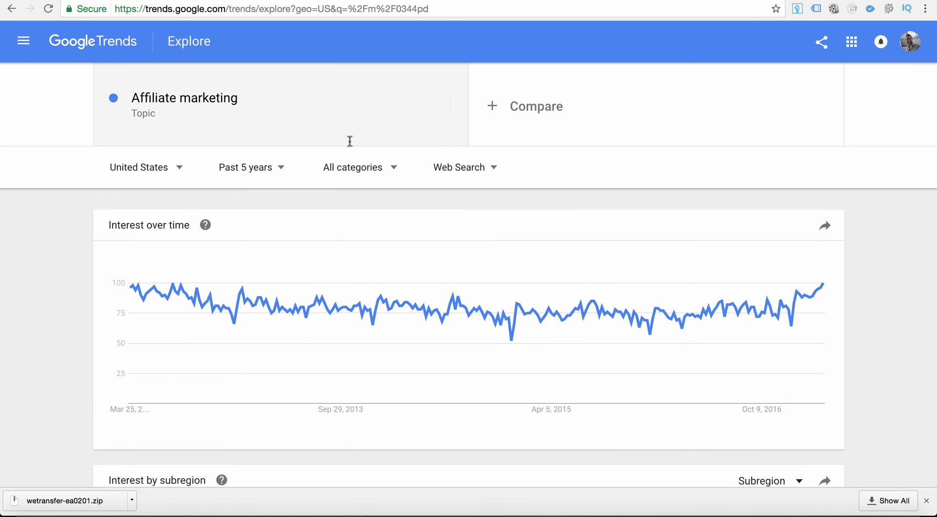
{"action": "left_click", "coordinate": [242, 105]}
{"action": "left_click", "coordinate": [241, 101]}
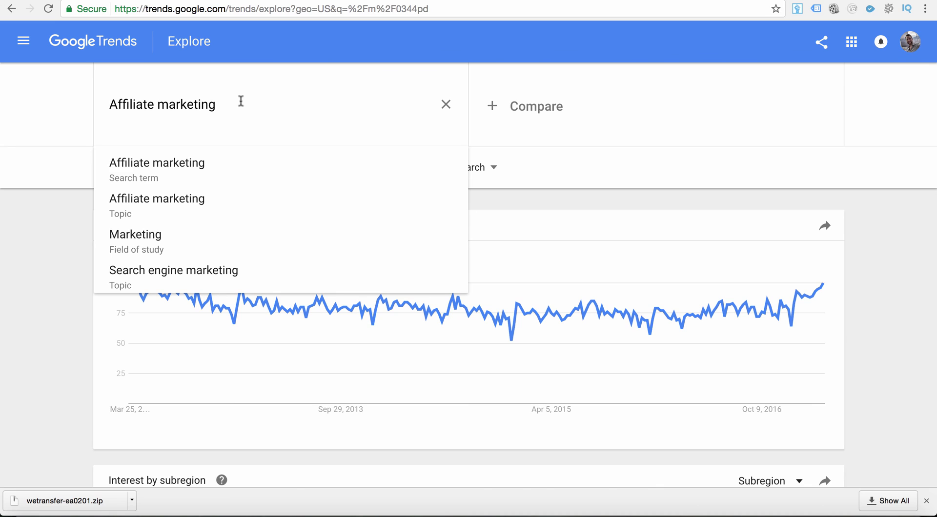
{"action": "left_click", "coordinate": [505, 193]}
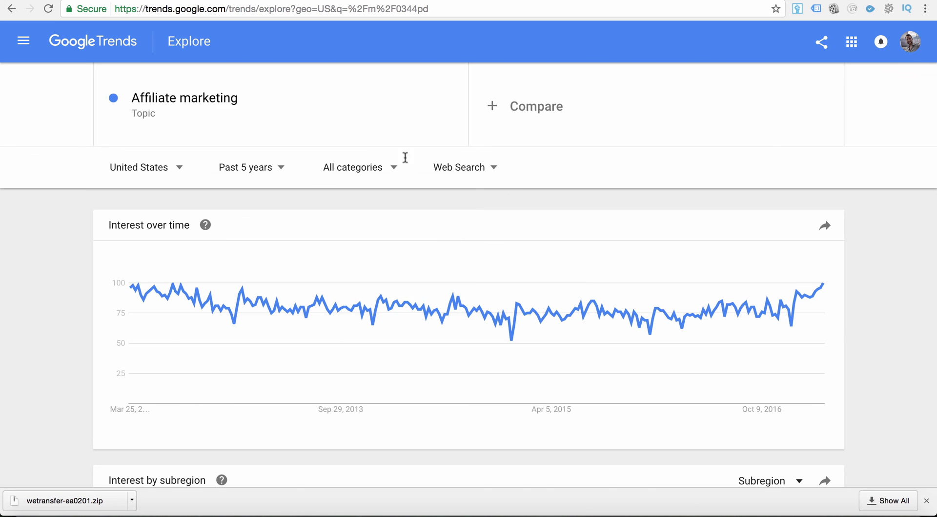
{"action": "left_click", "coordinate": [261, 98]}
{"action": "left_click", "coordinate": [242, 104]}
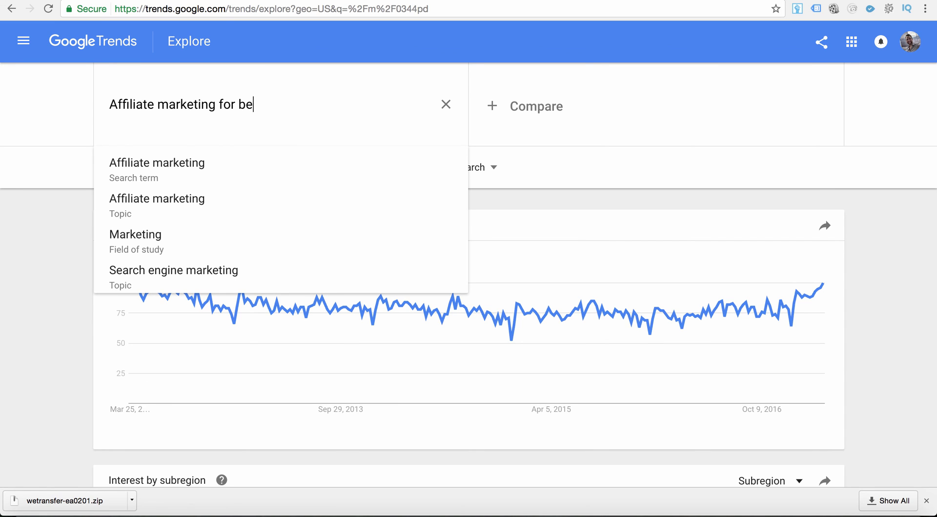
{"action": "type", "text": "for beginners"}
{"action": "key", "text": "Return"}
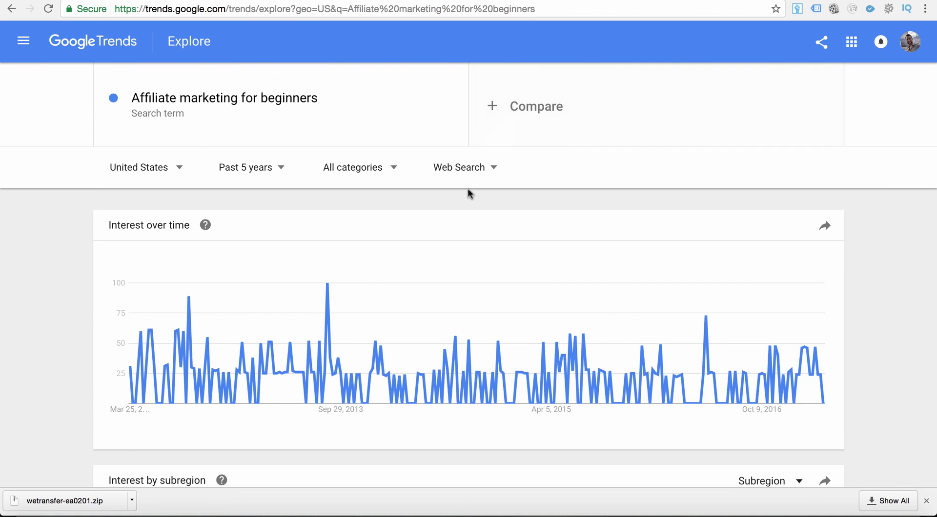
Switch the trend's search type to YouTube Search and review its interest over time, subregions, and related topics and queries
{"action": "left_click", "coordinate": [462, 167]}
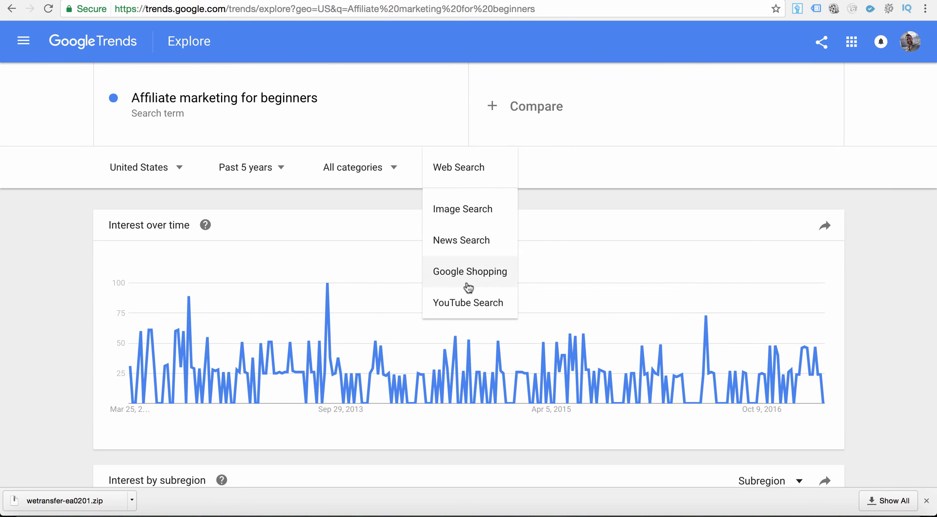
{"action": "left_click", "coordinate": [464, 300]}
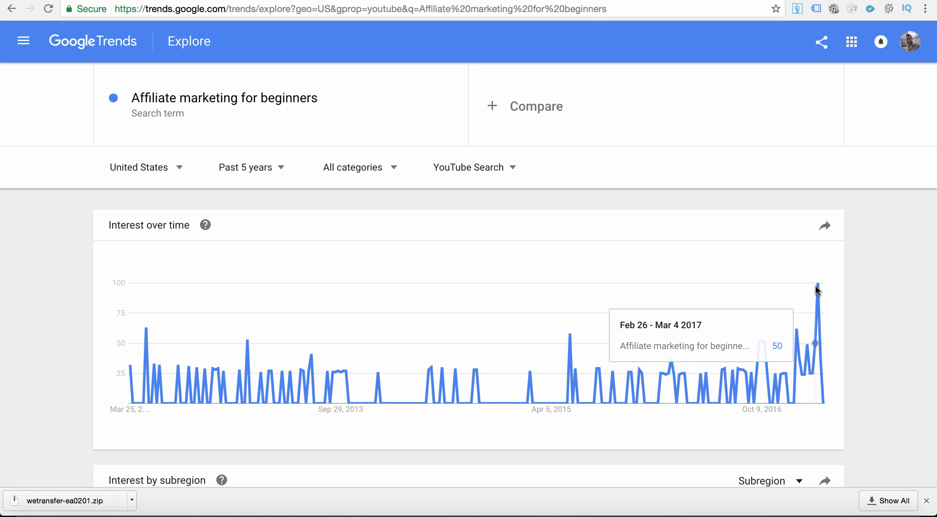
{"action": "scroll", "coordinate": [876, 295], "scroll_direction": "down", "scroll_amount": 6}
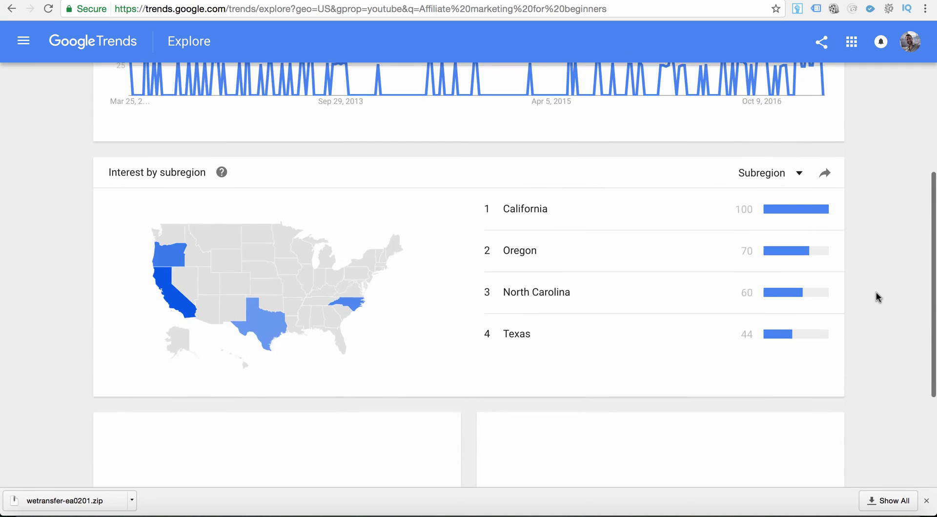
{"action": "scroll", "coordinate": [439, 260], "scroll_direction": "down", "scroll_amount": 2}
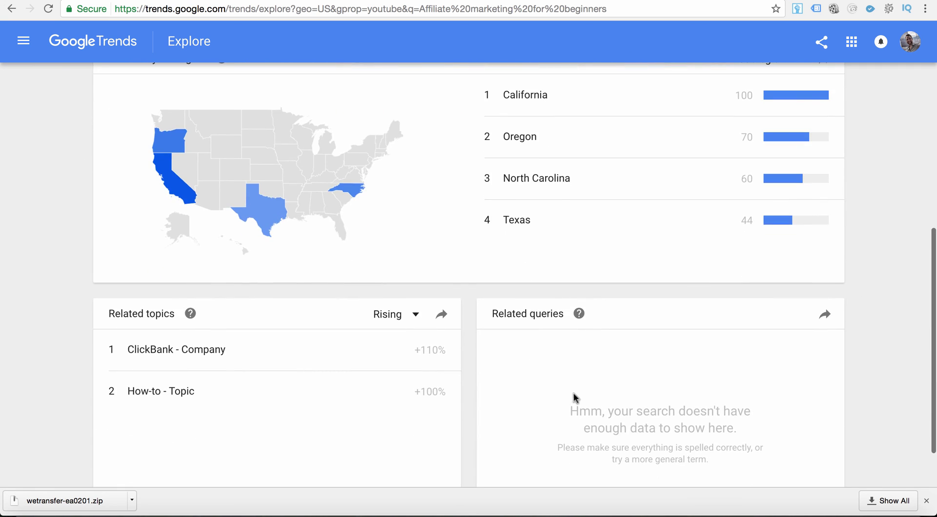
{"action": "scroll", "coordinate": [574, 399], "scroll_direction": "down", "scroll_amount": 1}
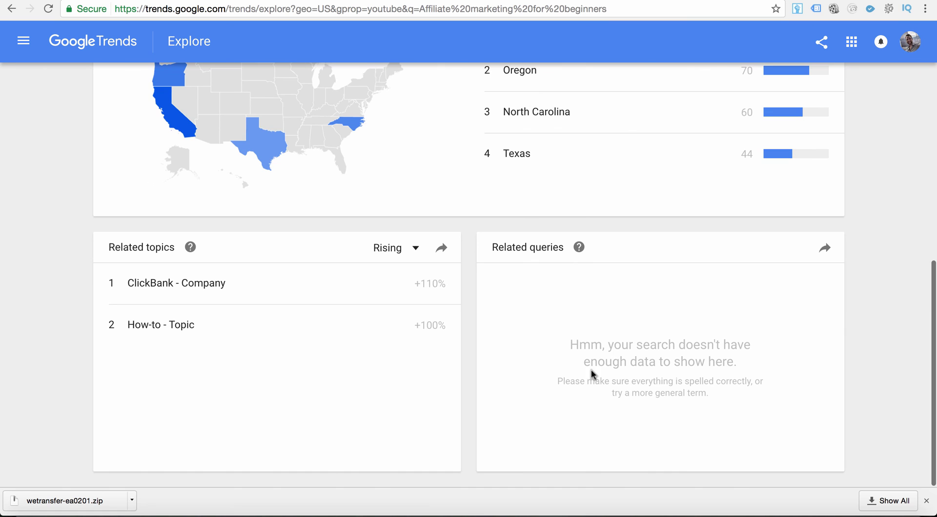
Remove "for beginners" from the term and explore "Affiliate marketing" as a search term instead
{"action": "scroll", "coordinate": [643, 430], "scroll_direction": "up", "scroll_amount": 8}
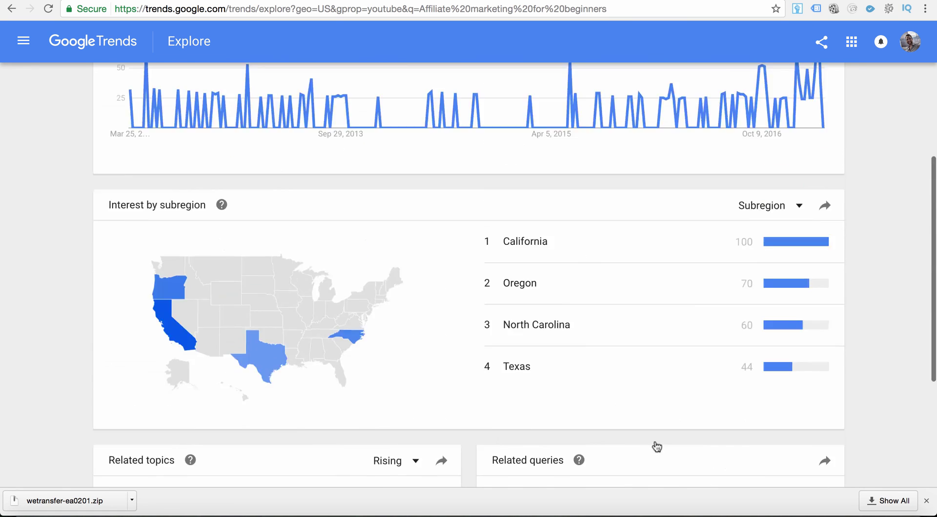
{"action": "left_click", "coordinate": [324, 93]}
{"action": "left_click", "coordinate": [321, 108]}
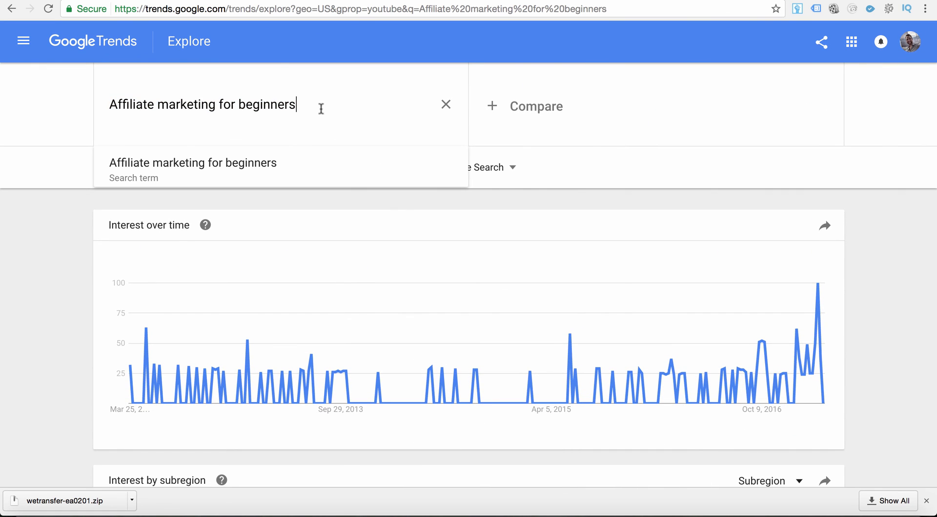
{"action": "left_click_drag", "start_coordinate": [297, 108], "coordinate": [211, 110]}
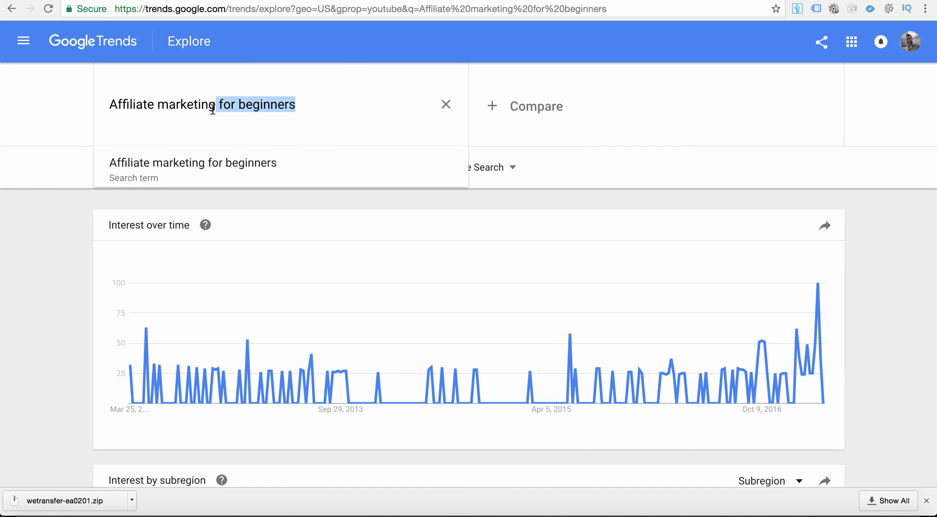
{"action": "key", "text": "BackSpace"}
{"action": "key", "text": "Return"}
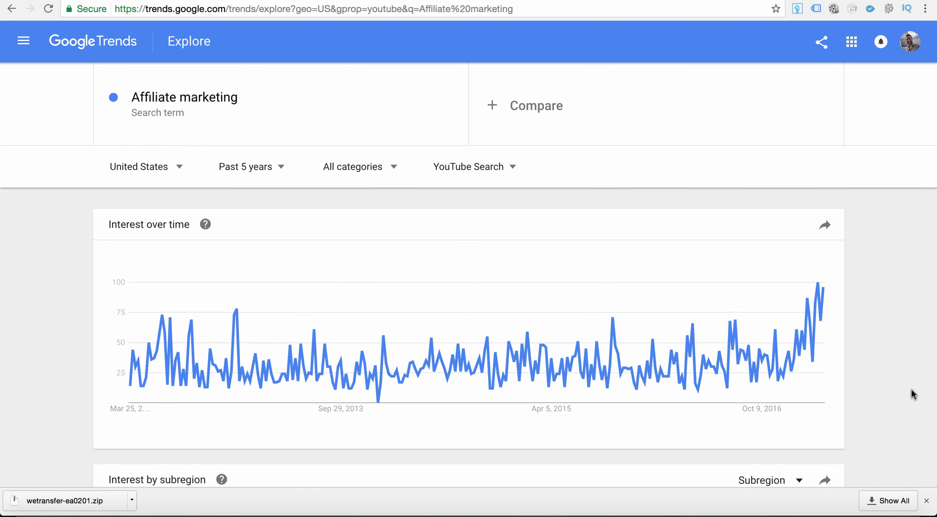
Examine the YouTube interest by subregion, rising related topics and related queries for "Affiliate marketing"
{"action": "scroll", "coordinate": [911, 388], "scroll_direction": "down", "scroll_amount": 7}
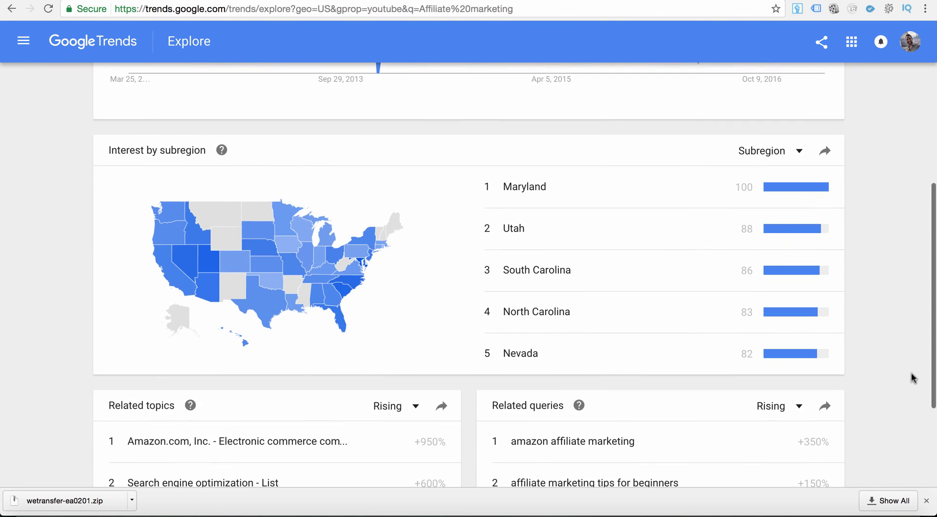
{"action": "scroll", "coordinate": [907, 359], "scroll_direction": "down", "scroll_amount": 4}
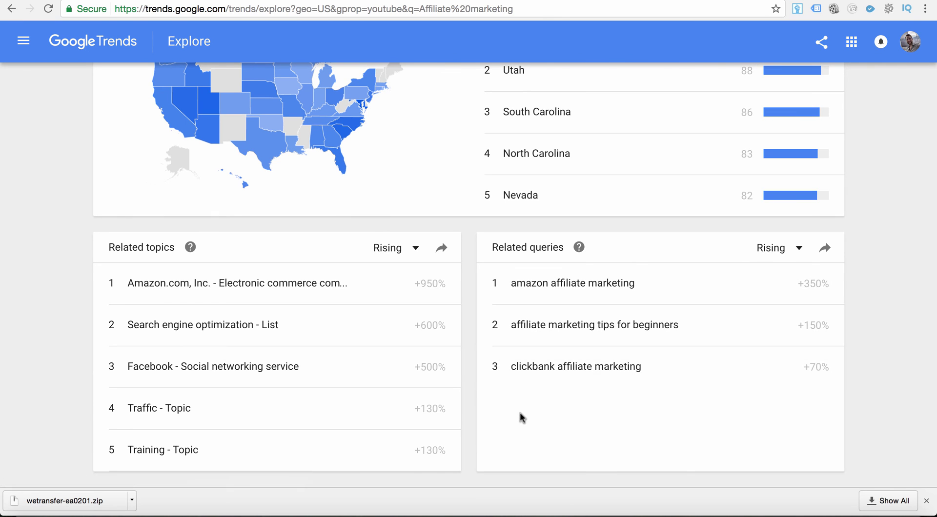
{"action": "scroll", "coordinate": [547, 376], "scroll_direction": "up", "scroll_amount": 1}
{"action": "scroll", "coordinate": [577, 341], "scroll_direction": "up", "scroll_amount": 1}
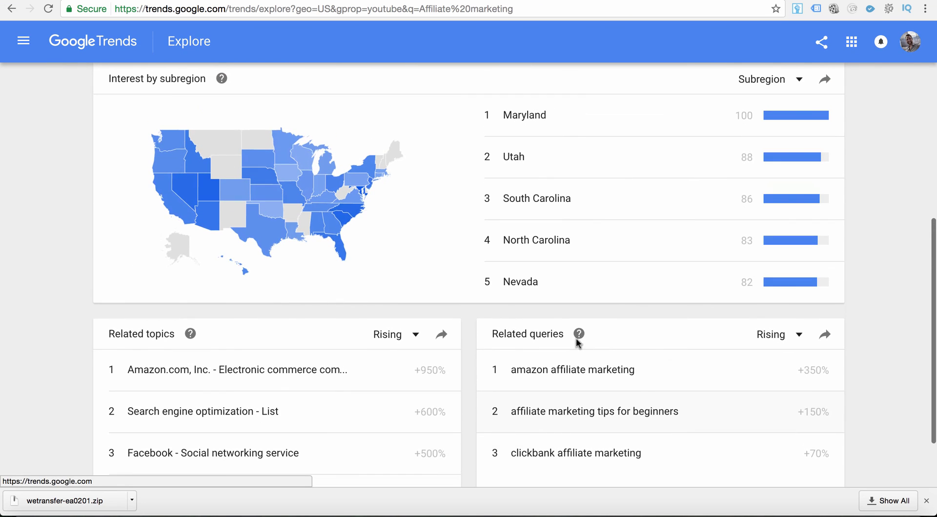
{"action": "scroll", "coordinate": [577, 343], "scroll_direction": "down", "scroll_amount": 2}
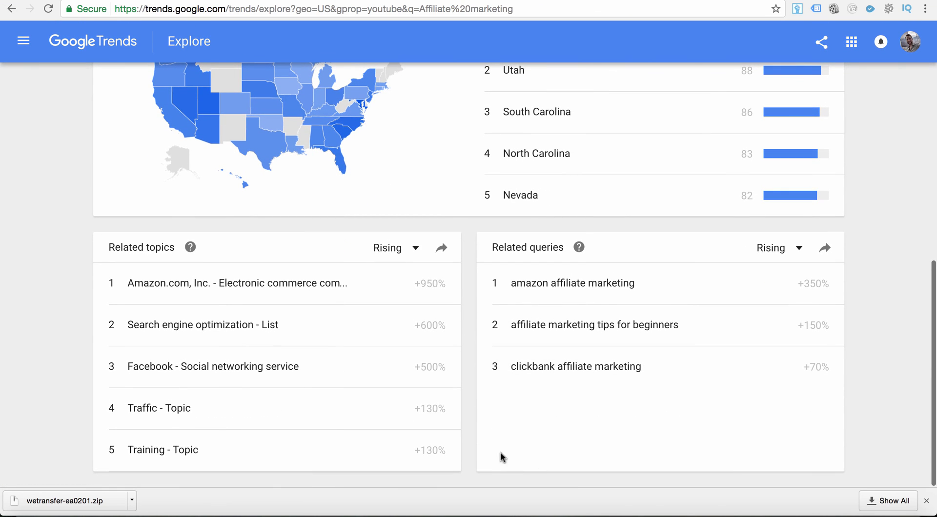
{"action": "scroll", "coordinate": [545, 326], "scroll_direction": "up", "scroll_amount": 1}
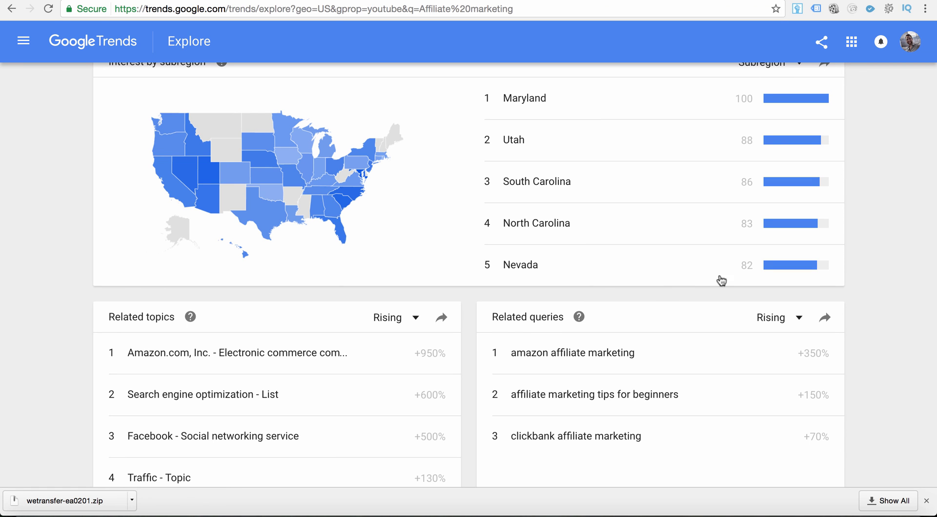
{"action": "scroll", "coordinate": [894, 259], "scroll_direction": "up", "scroll_amount": 5}
{"action": "scroll", "coordinate": [895, 258], "scroll_direction": "up", "scroll_amount": 3}
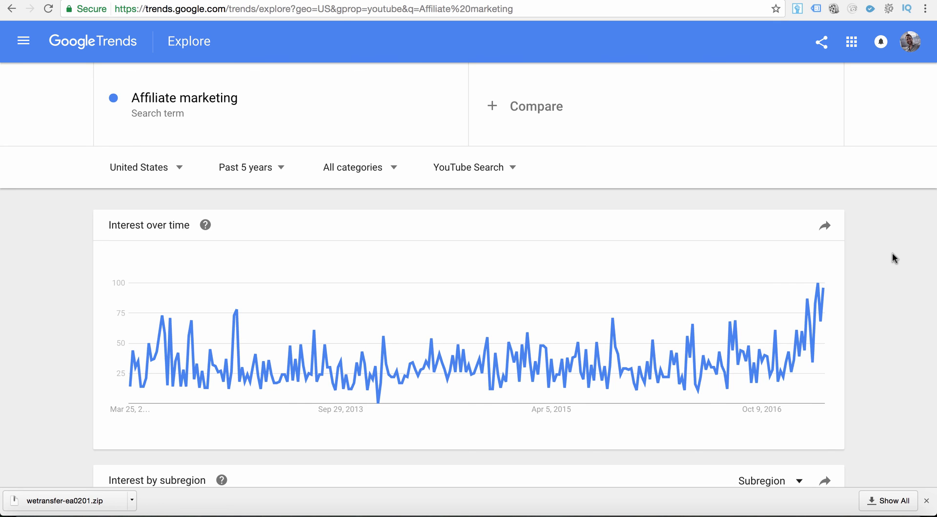
{"action": "scroll", "coordinate": [894, 259], "scroll_direction": "down", "scroll_amount": 1}
{"action": "scroll", "coordinate": [893, 257], "scroll_direction": "up", "scroll_amount": 1}
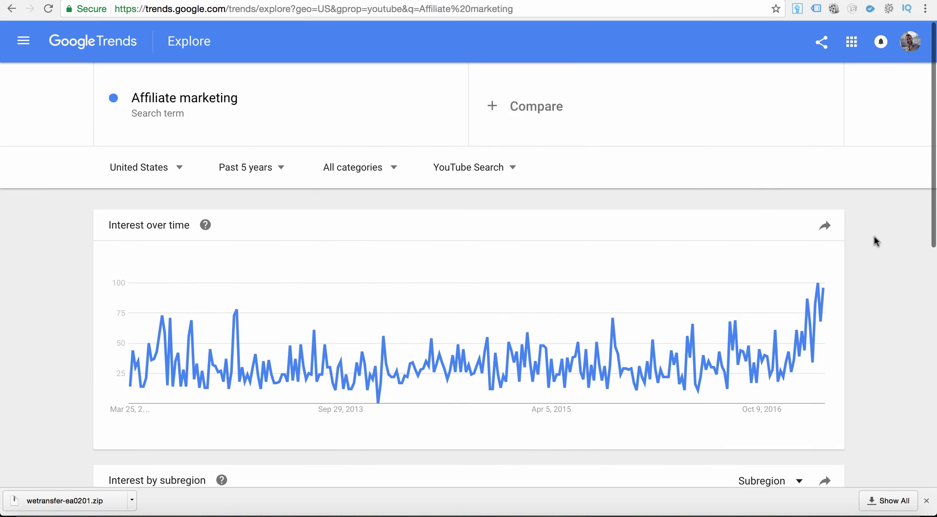
{"action": "scroll", "coordinate": [873, 237], "scroll_direction": "down", "scroll_amount": 1}
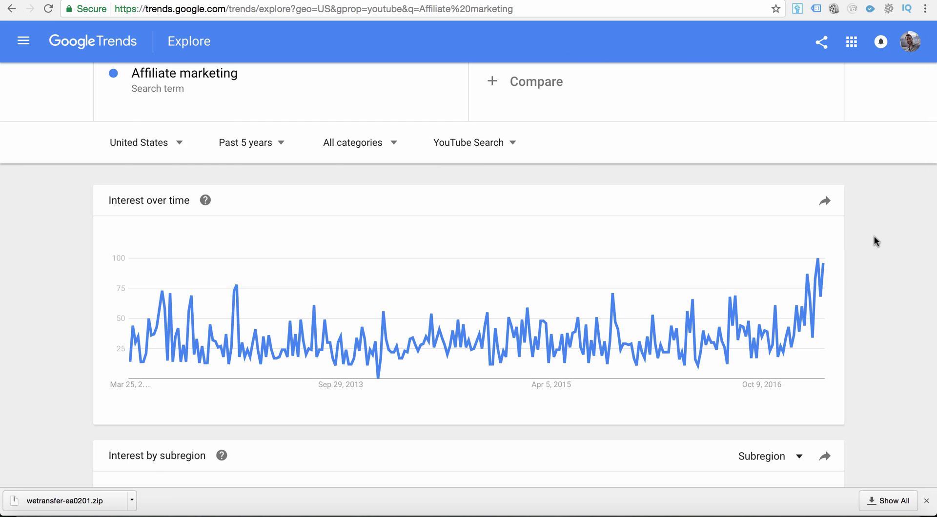